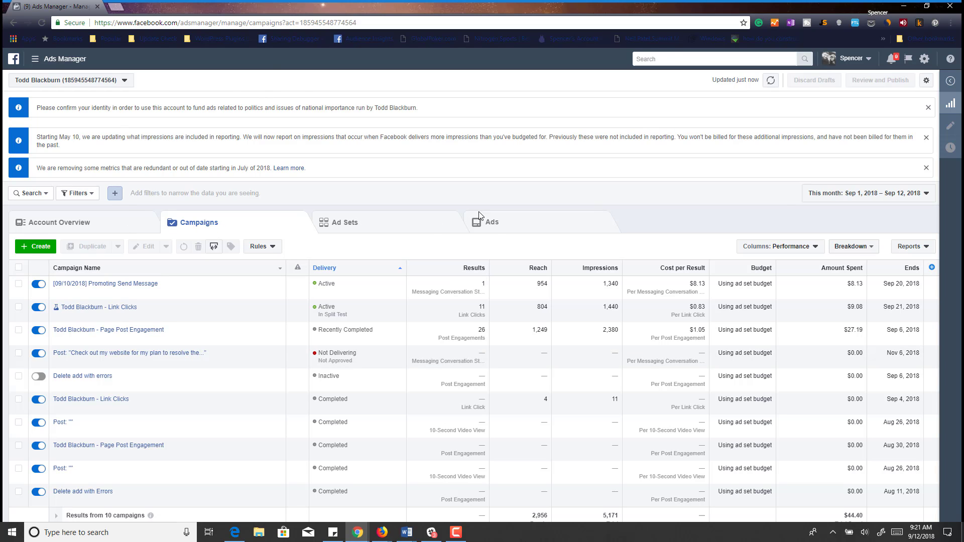
# - Start creating a new ad campaign, dismissing the summary of the previously unfinished draft
pyautogui.click(492, 225)
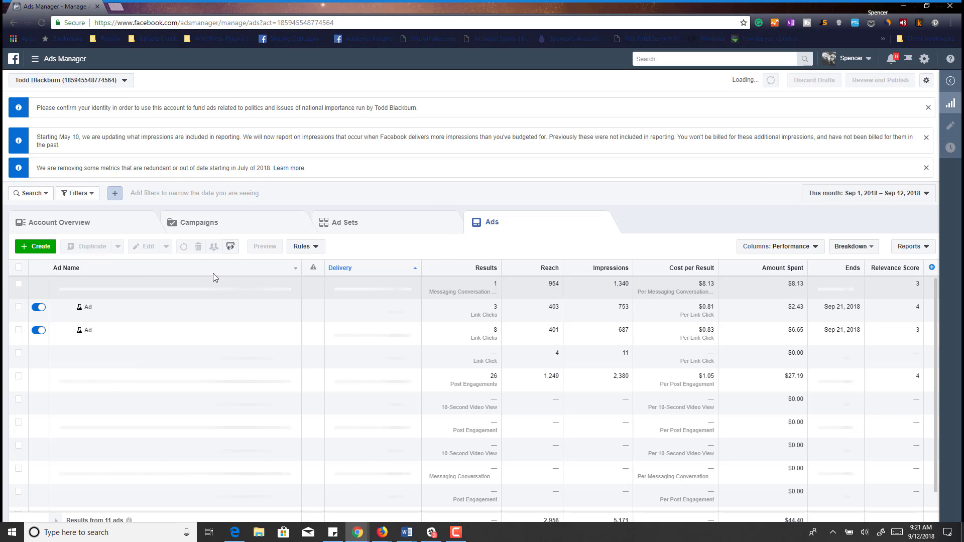
pyautogui.click(30, 249)
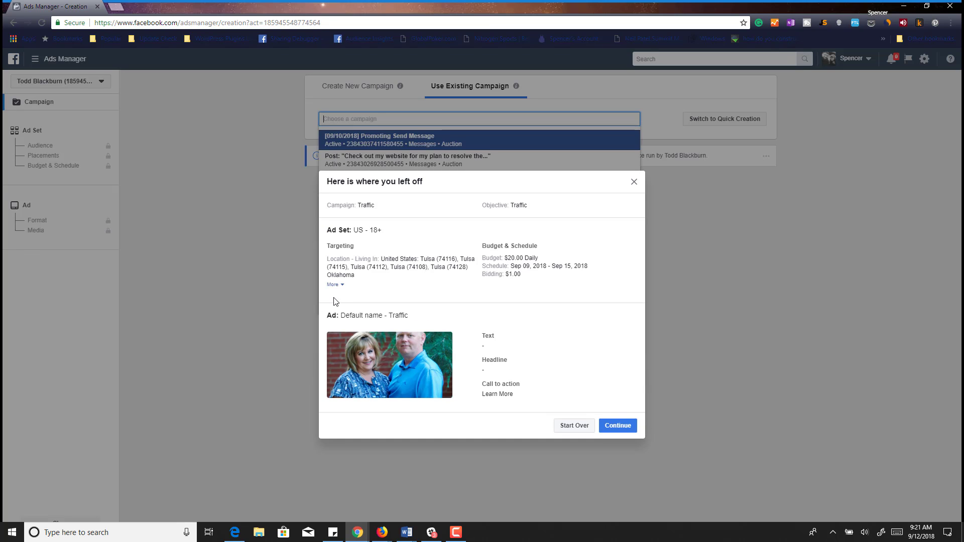
pyautogui.click(635, 182)
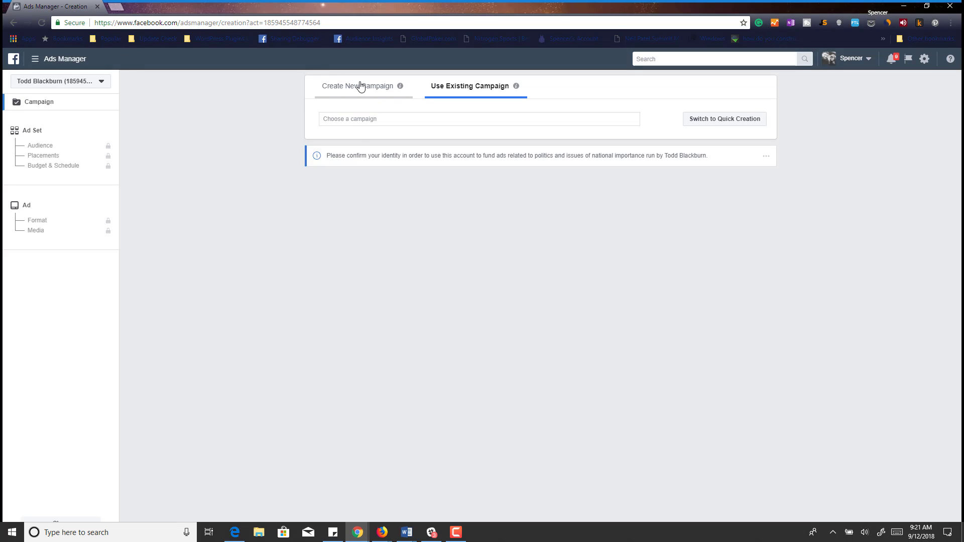
pyautogui.click(345, 88)
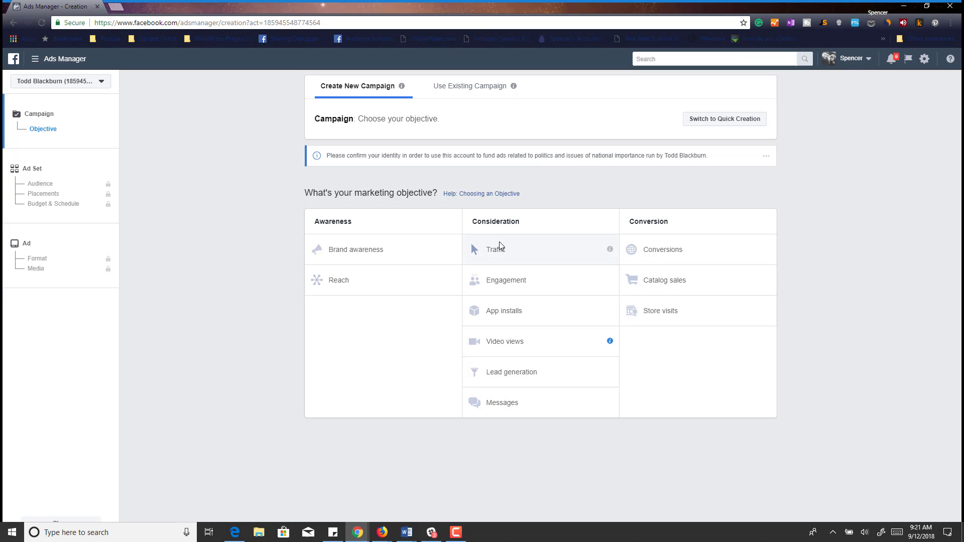
# - Choose Traffic as the campaign objective with split testing turned on, and continue to the ad set settings
pyautogui.click(523, 255)
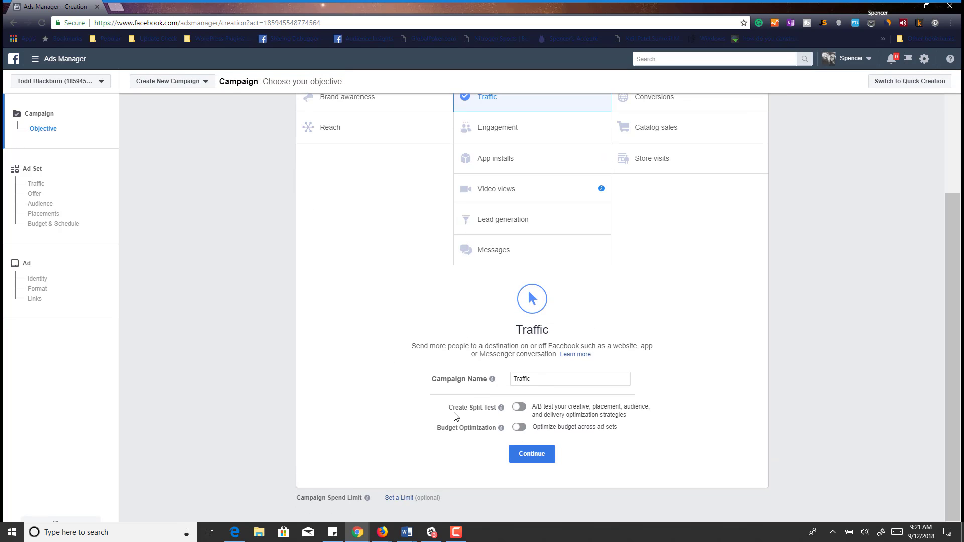
pyautogui.click(518, 409)
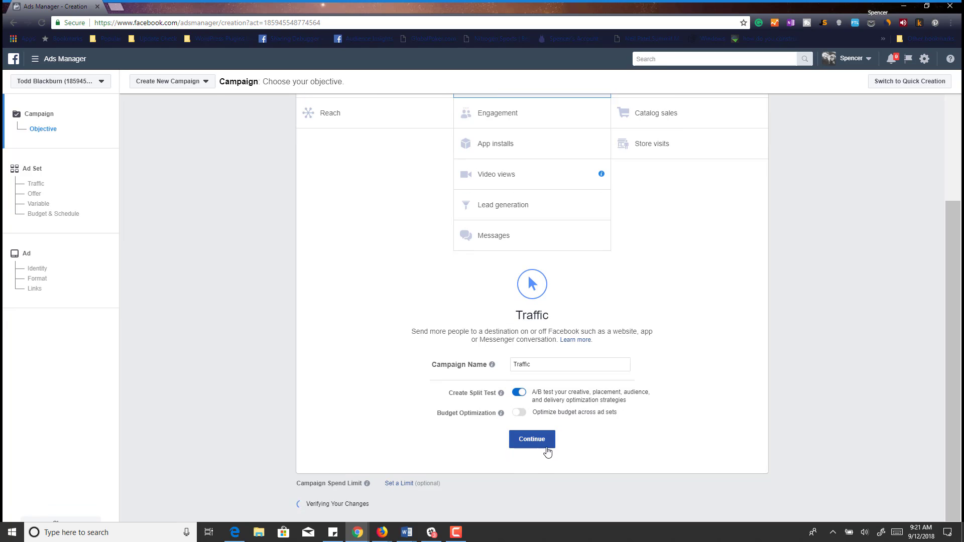
pyautogui.click(531, 441)
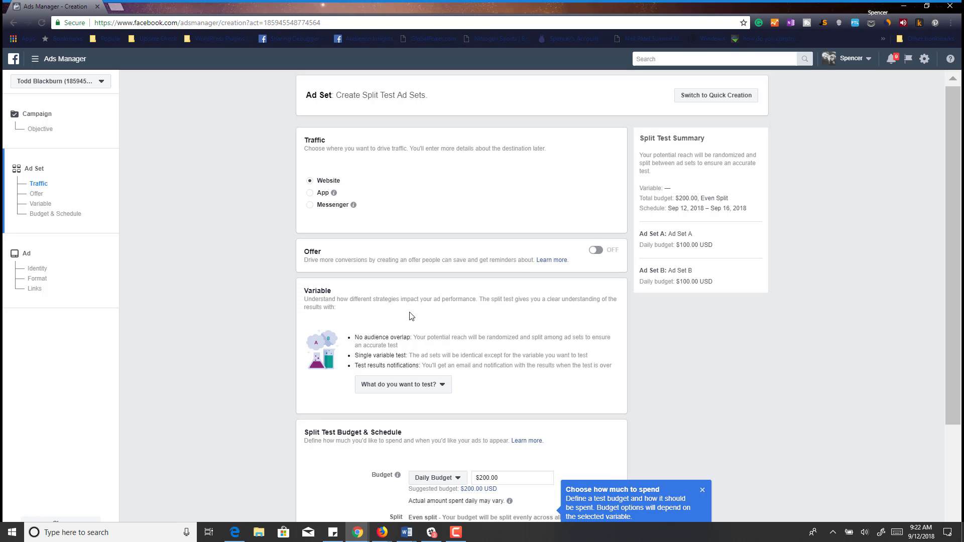
# - Set Creative as the variable to test in the split test
pyautogui.scroll(-1, 273, 295)
pyautogui.scroll(-1, 273, 299)
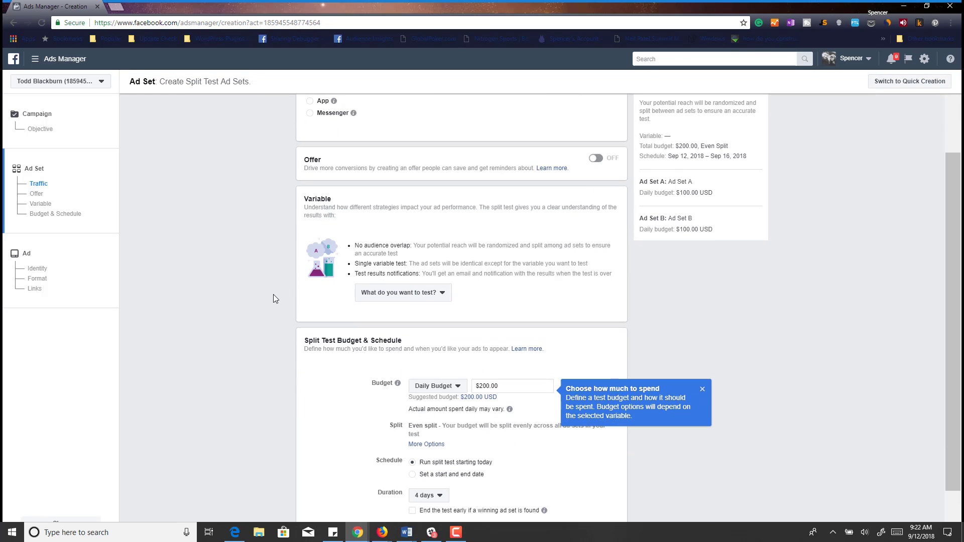
pyautogui.click(426, 285)
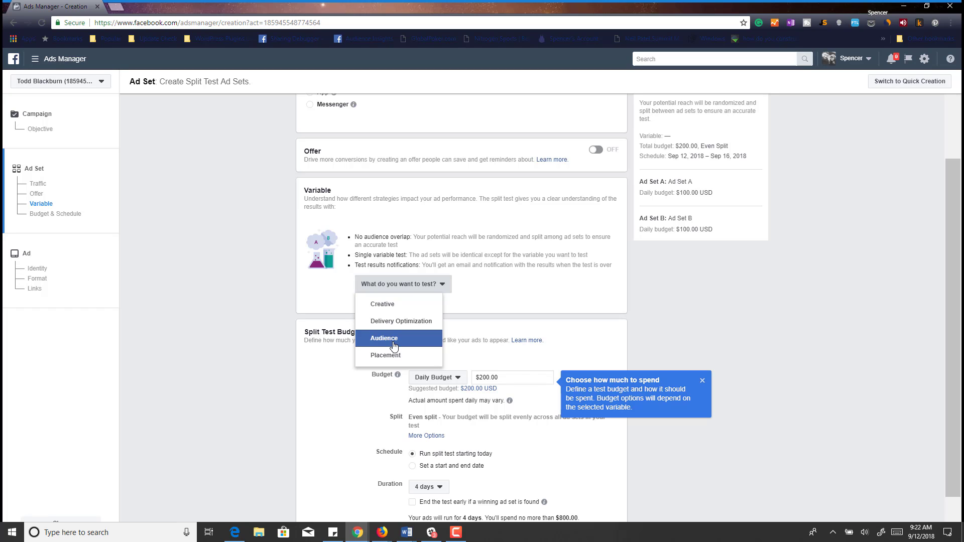
pyautogui.click(411, 314)
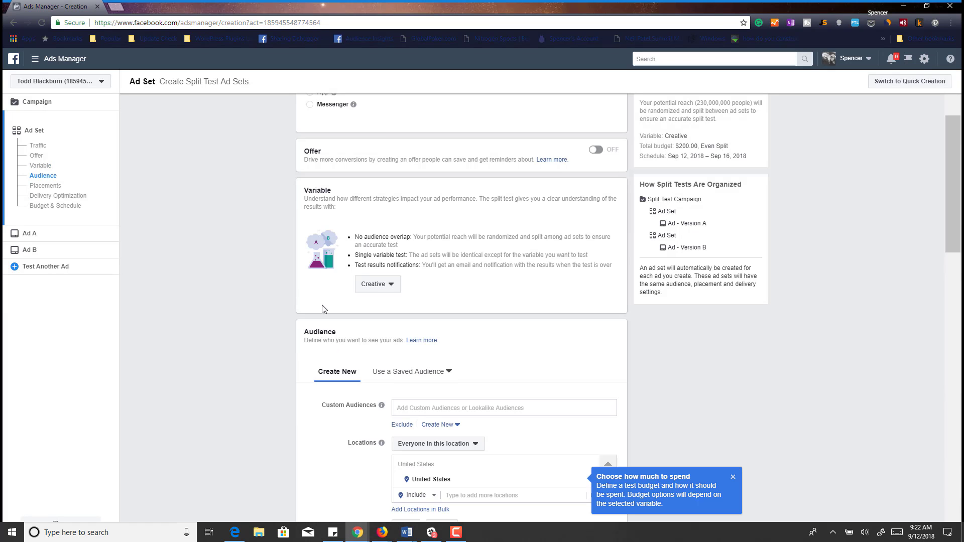
# - Use the candidate's saved Full District audience for the split test ad sets
pyautogui.scroll(-2, 323, 309)
pyautogui.scroll(-3, 323, 309)
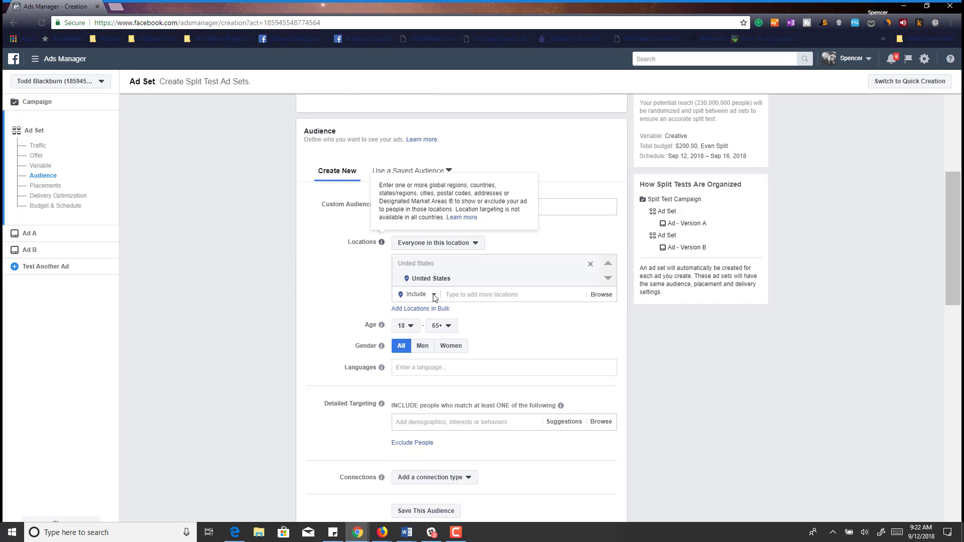
pyautogui.click(426, 175)
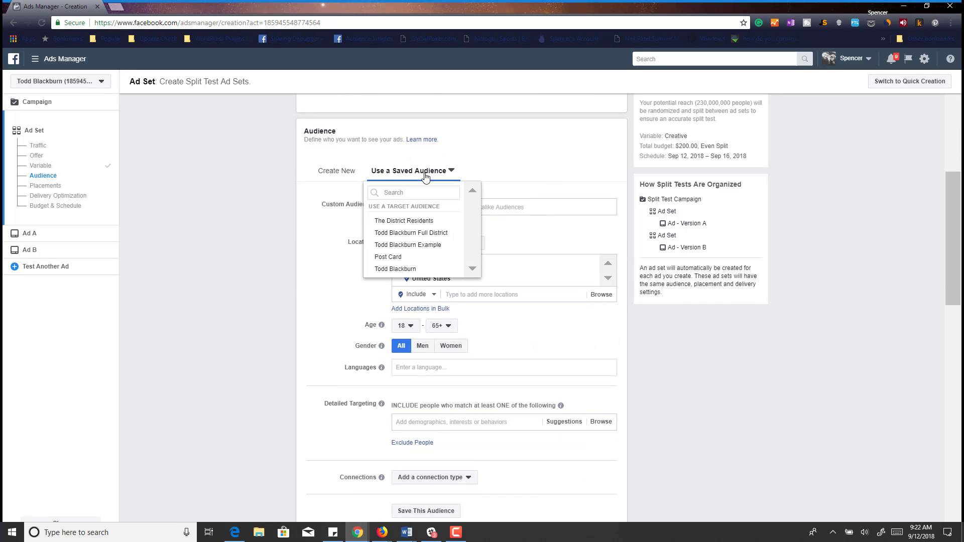
pyautogui.moveTo(416, 239)
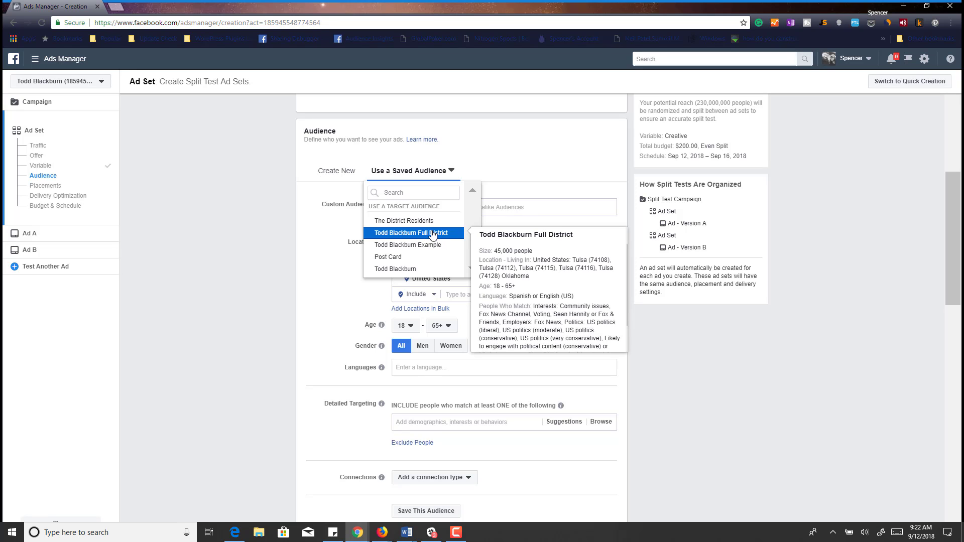
pyautogui.click(433, 234)
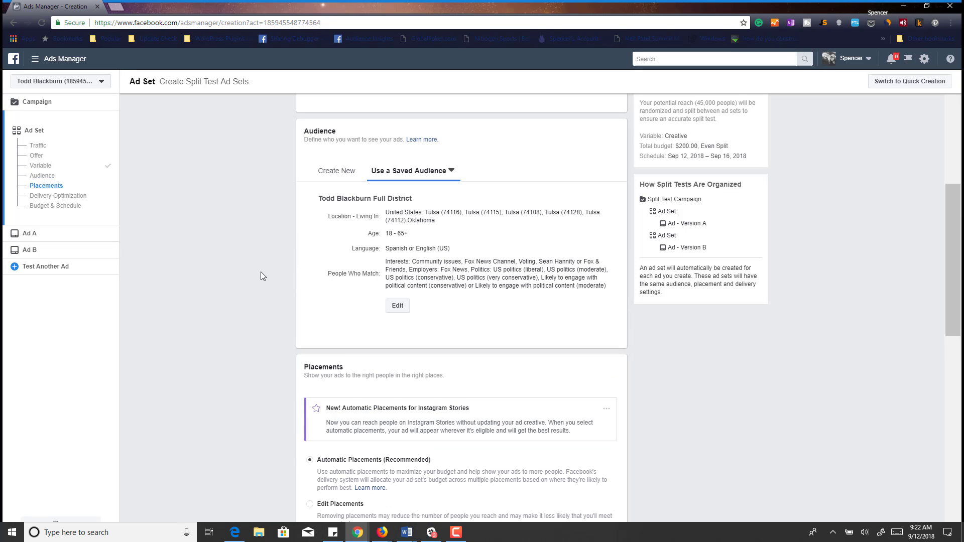
# - Enable a bid cap in the delivery optimization settings and set it to $1.00 per link click
pyautogui.scroll(-3, 261, 272)
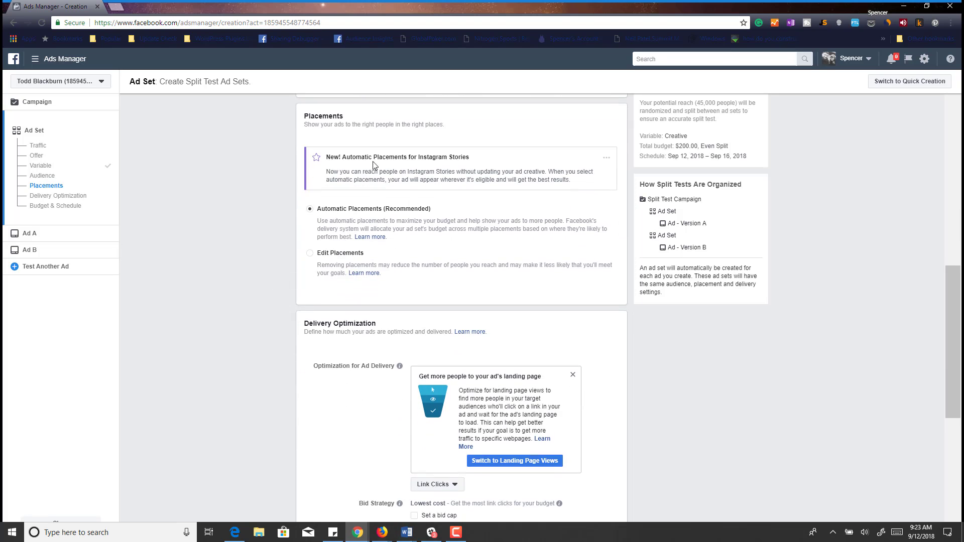
pyautogui.scroll(-5, 345, 258)
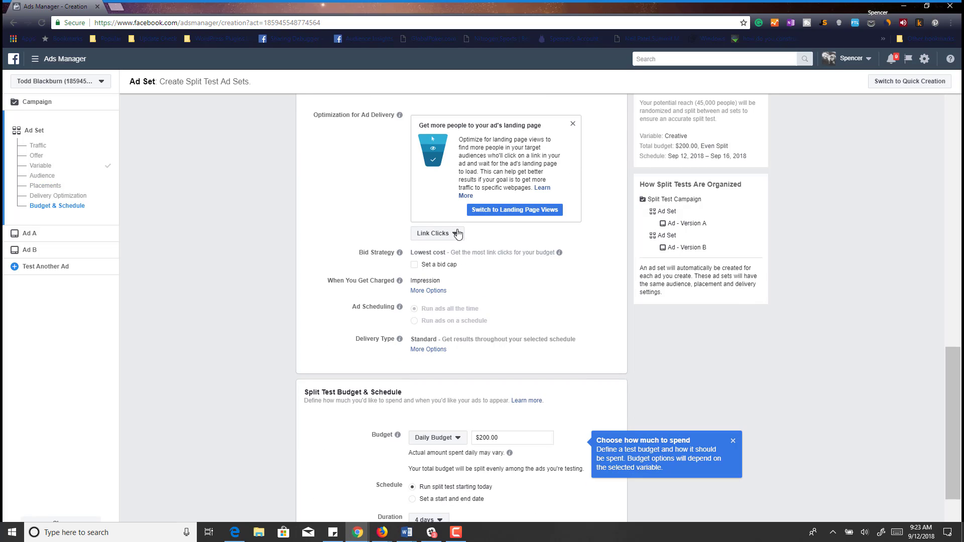
pyautogui.click(414, 267)
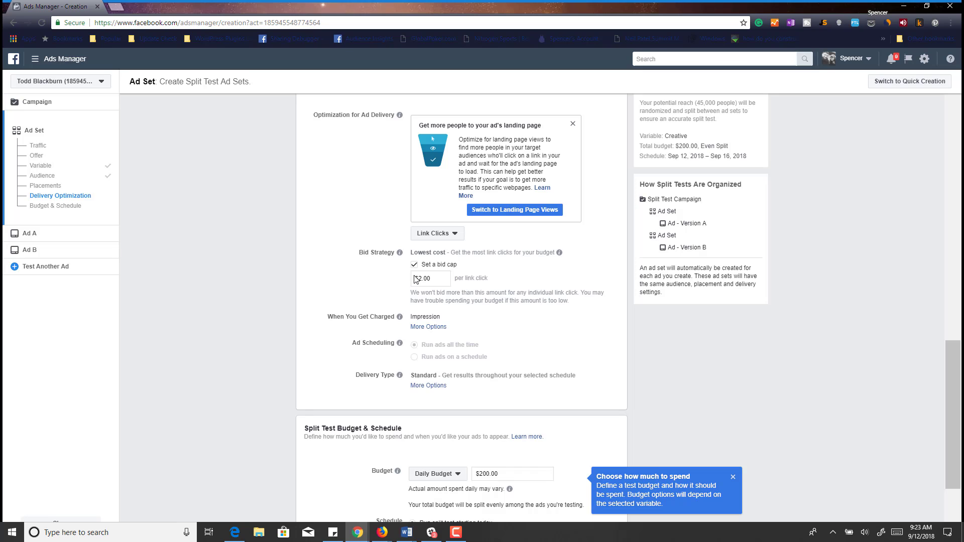
pyautogui.click(420, 278)
pyautogui.doubleClick(421, 278)
pyautogui.write('1')
pyautogui.scroll(-2, 385, 389)
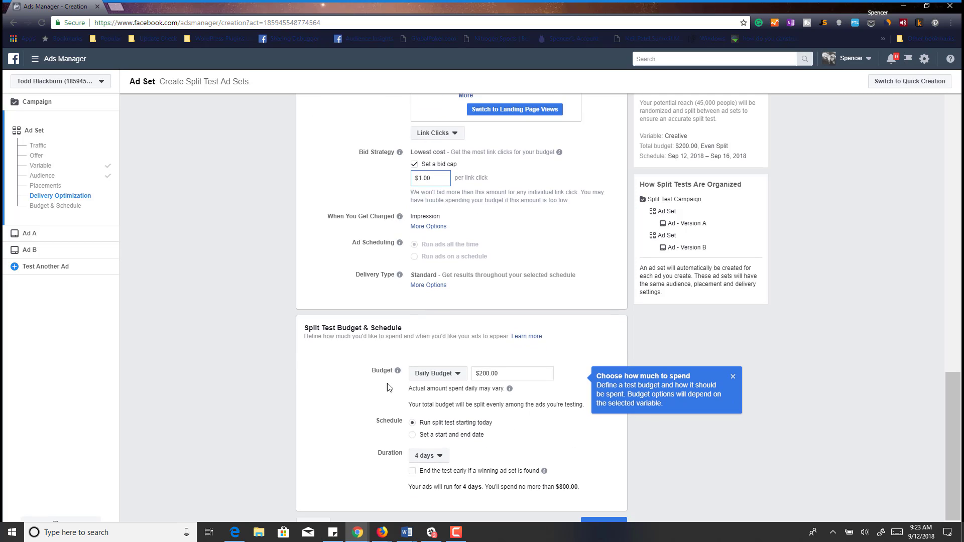
pyautogui.scroll(-1, 353, 377)
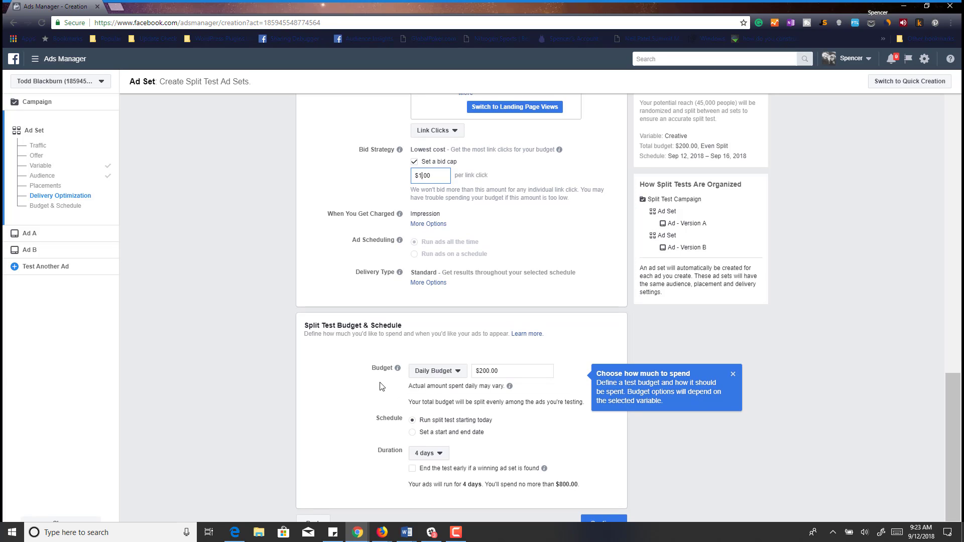
pyautogui.click(361, 391)
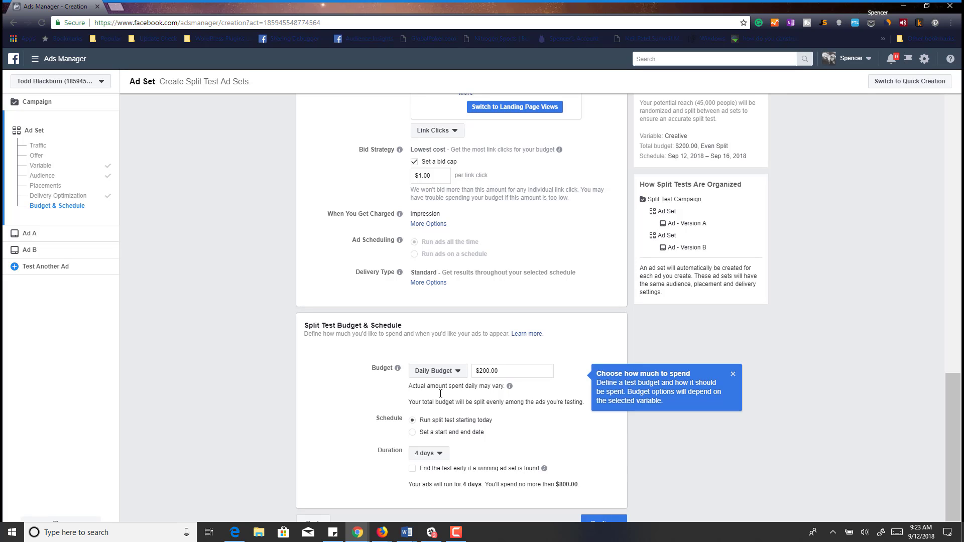
# - Set the split test's daily budget to $10.00
pyautogui.moveTo(497, 370); pyautogui.dragTo(474, 375)
pyautogui.write('10')
pyautogui.click(381, 384)
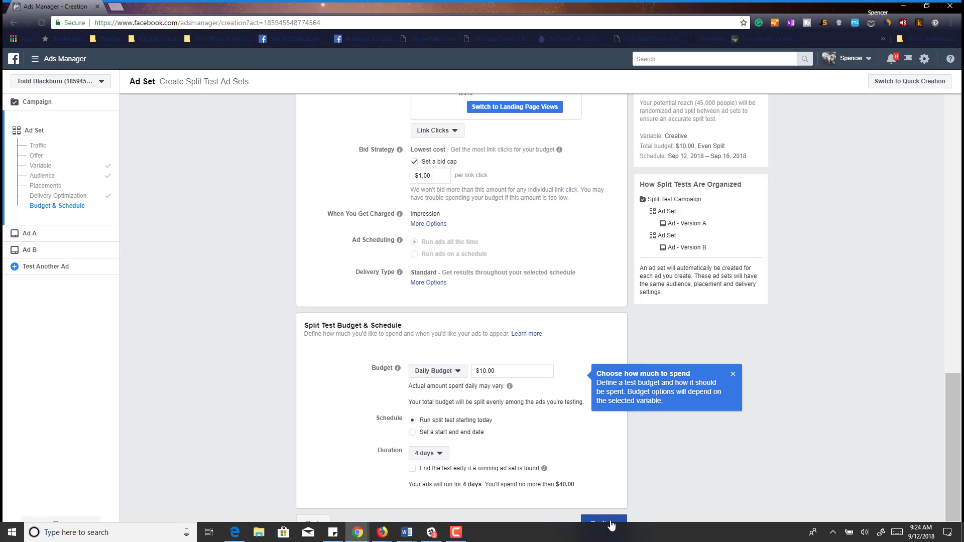
# - Review the available duration options for the split test without changing the selection
pyautogui.click(433, 457)
pyautogui.scroll(-2, 435, 432)
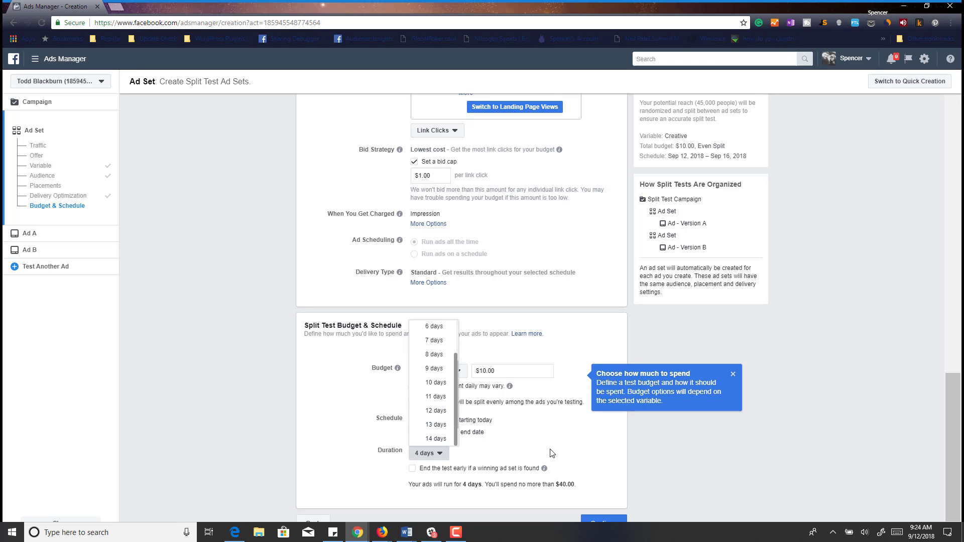
pyautogui.scroll(2, 420, 411)
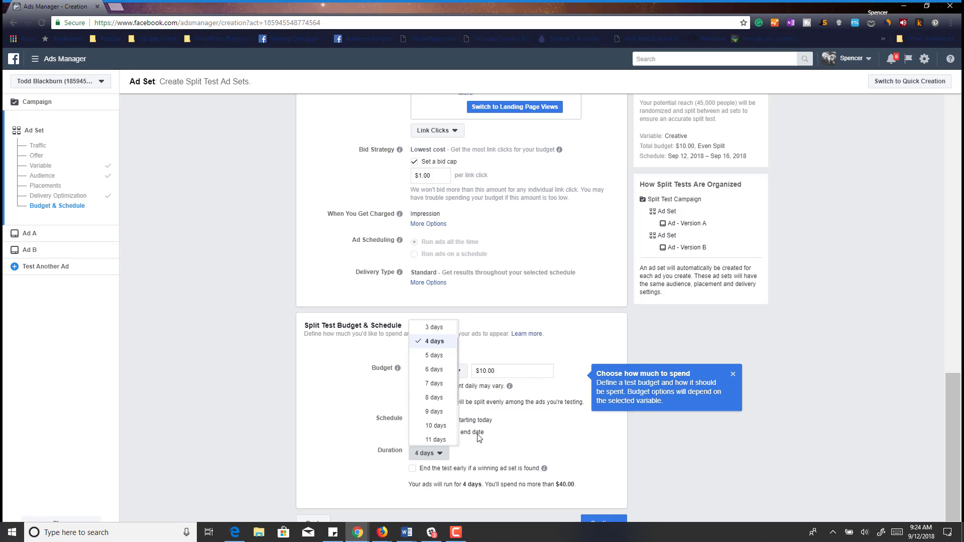
pyautogui.scroll(-1, 432, 422)
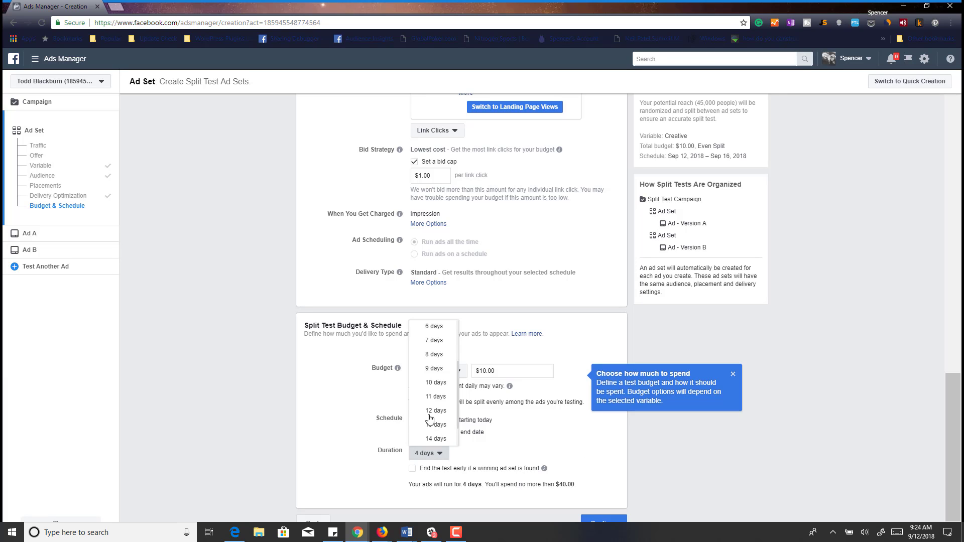
pyautogui.scroll(1, 426, 405)
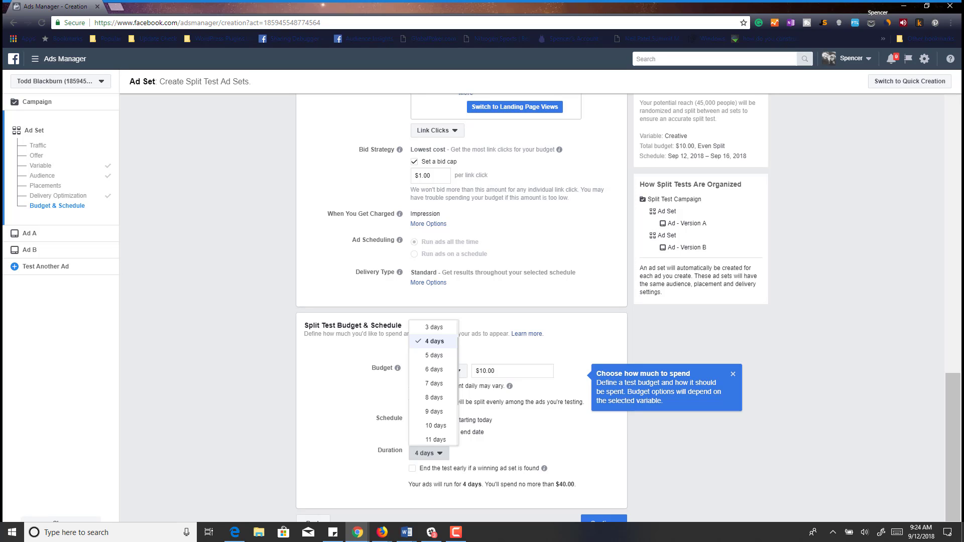
pyautogui.moveTo(509, 386)
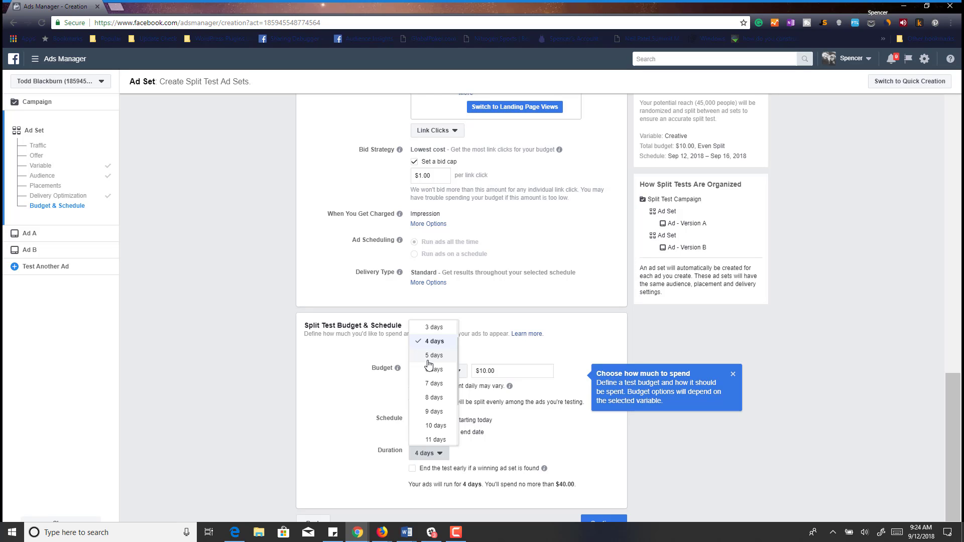
pyautogui.click(357, 403)
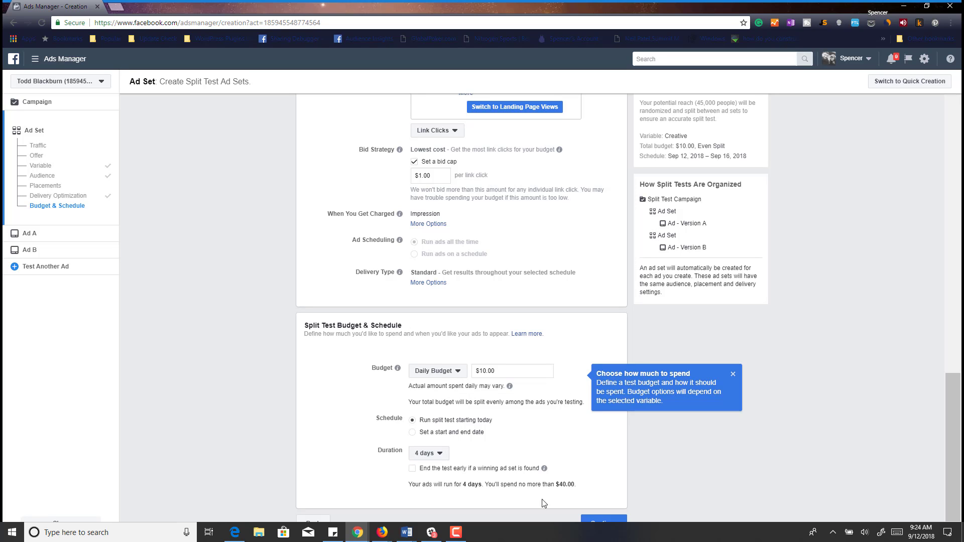
# - Continue to the setup of Ad A and select the candidate's page as its Facebook Page
pyautogui.click(438, 469)
pyautogui.click(603, 521)
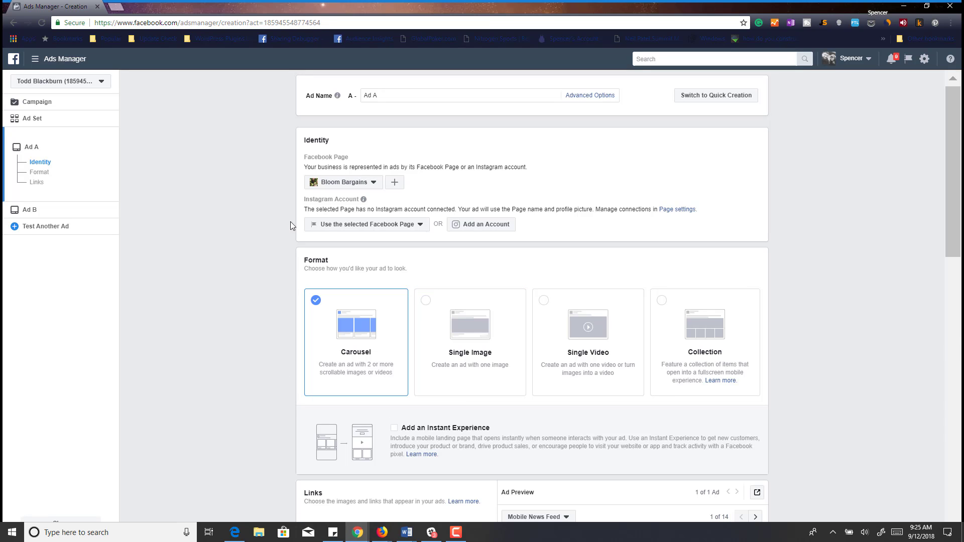
pyautogui.click(341, 183)
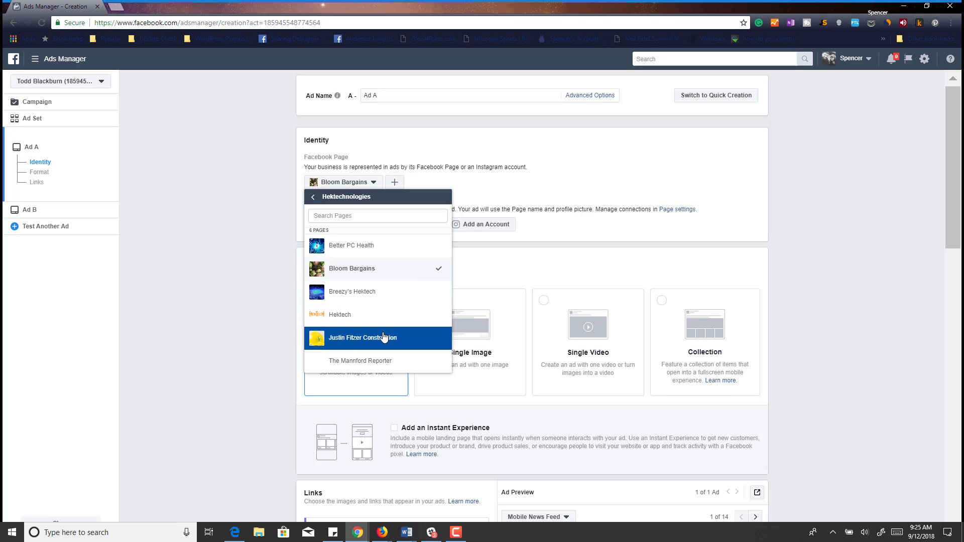
pyautogui.click(314, 197)
pyautogui.scroll(-8, 361, 314)
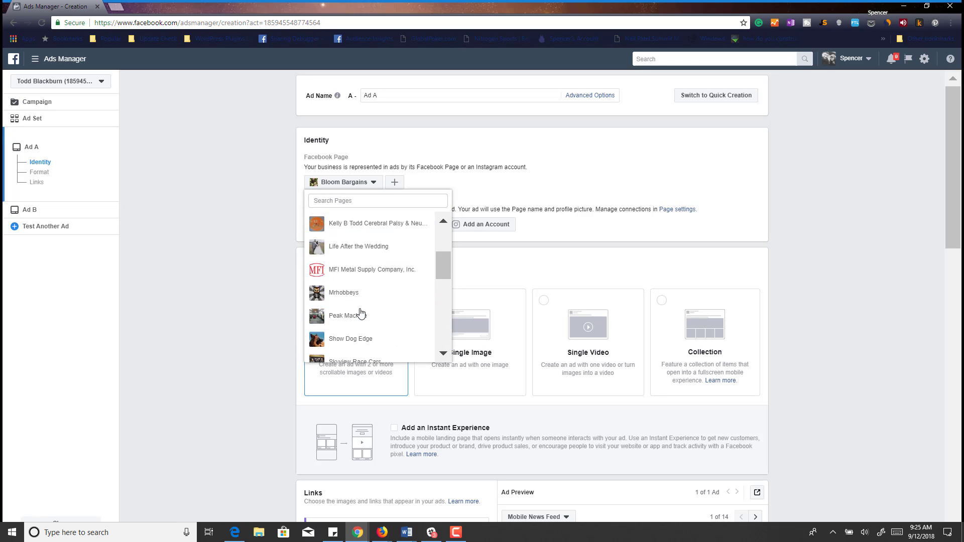
pyautogui.click(360, 317)
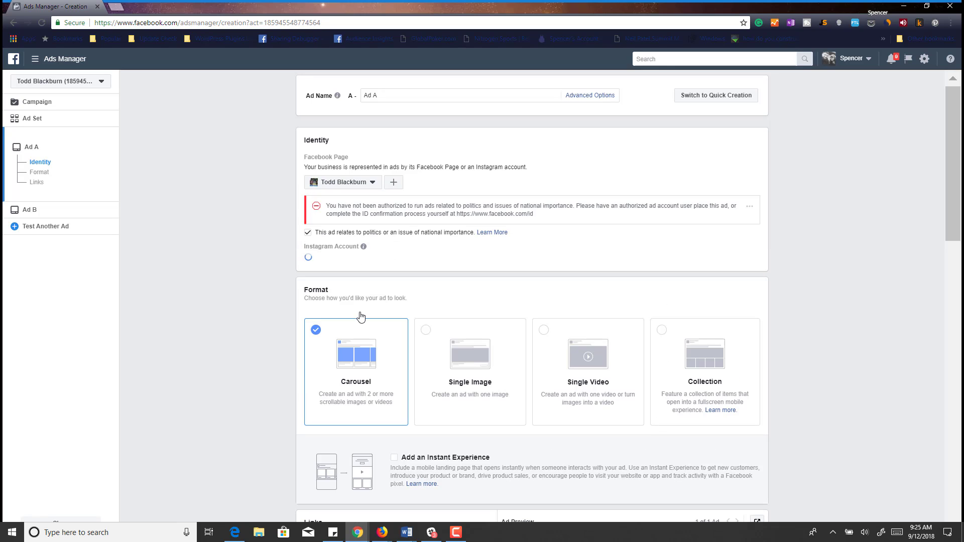
# - Set Ad A's format to Single Image and use the District 77 campaign sign from the page's images
pyautogui.scroll(-2, 226, 247)
pyautogui.click(466, 272)
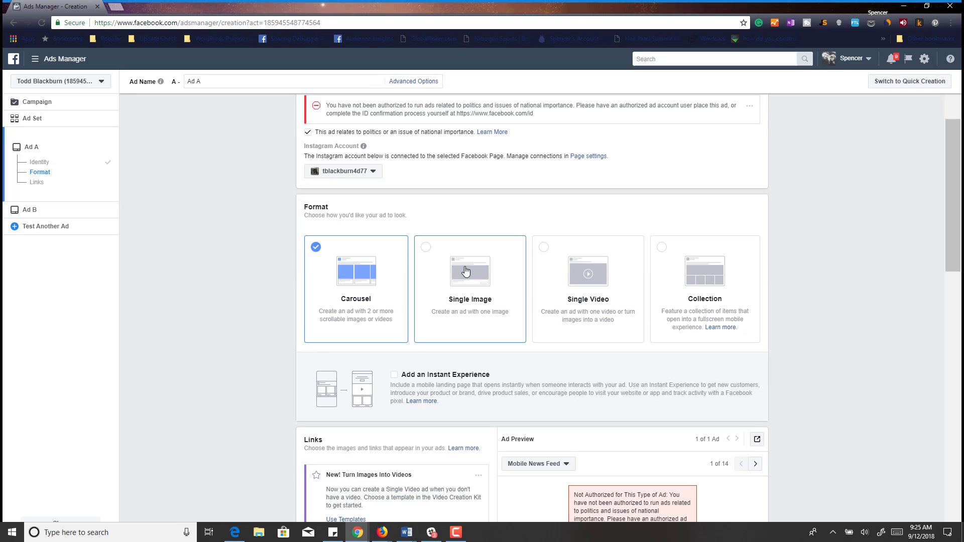
pyautogui.scroll(-5, 294, 296)
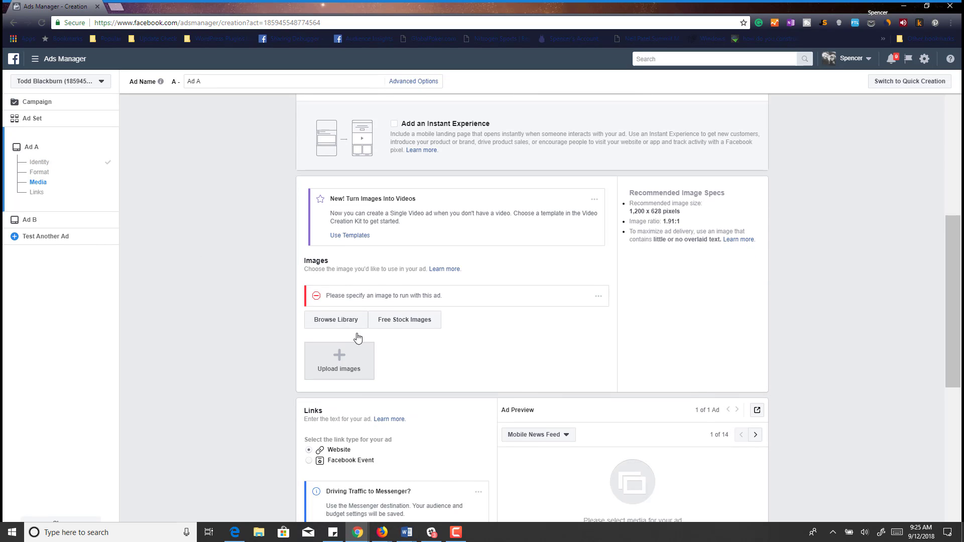
pyautogui.click(336, 320)
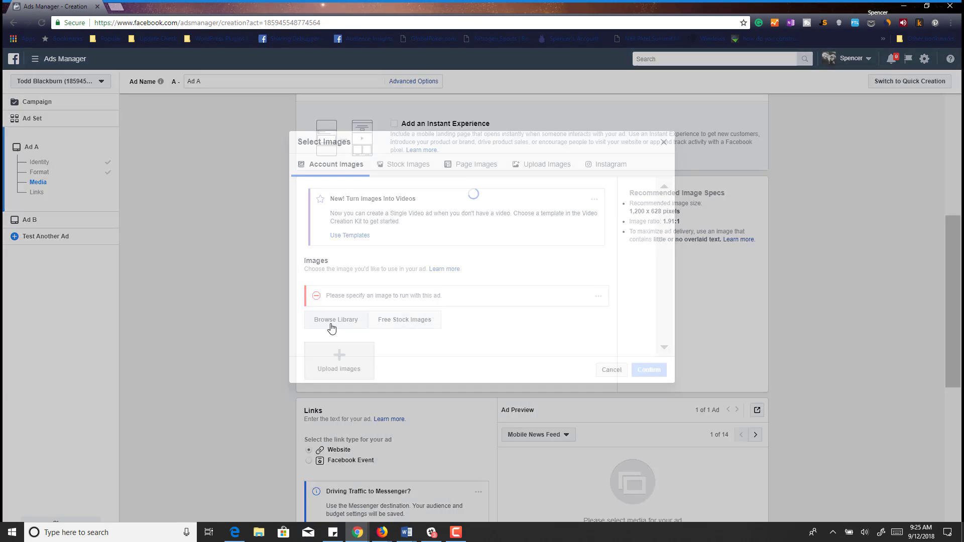
pyautogui.click(479, 168)
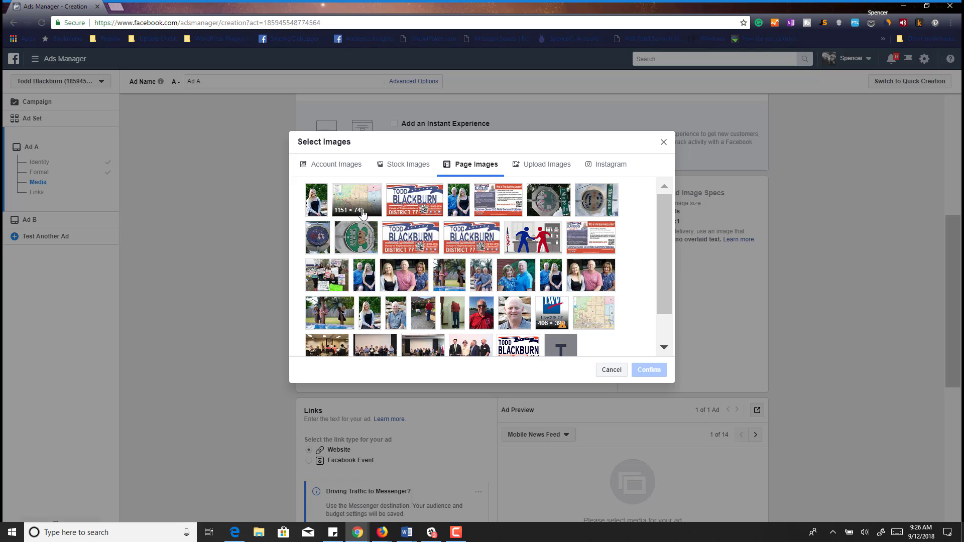
pyautogui.click(419, 204)
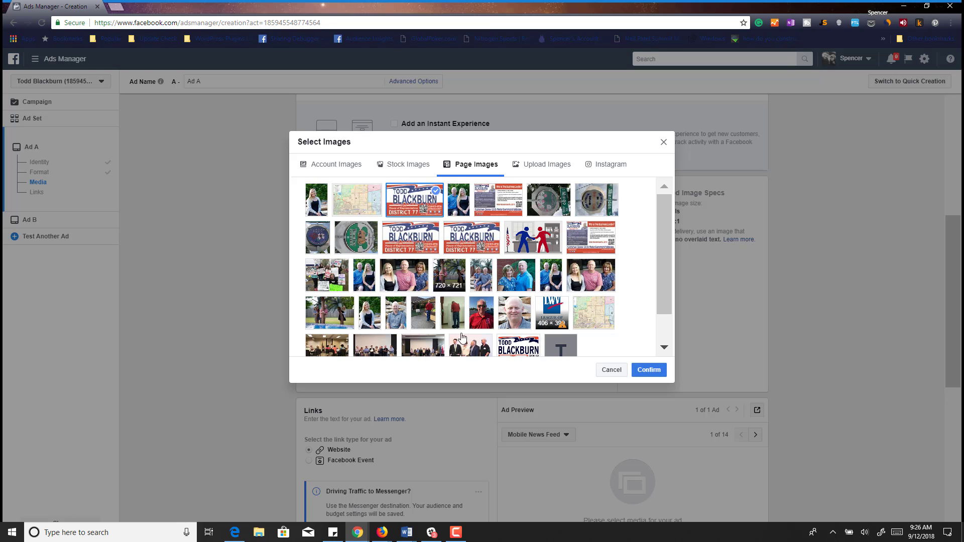
pyautogui.click(649, 369)
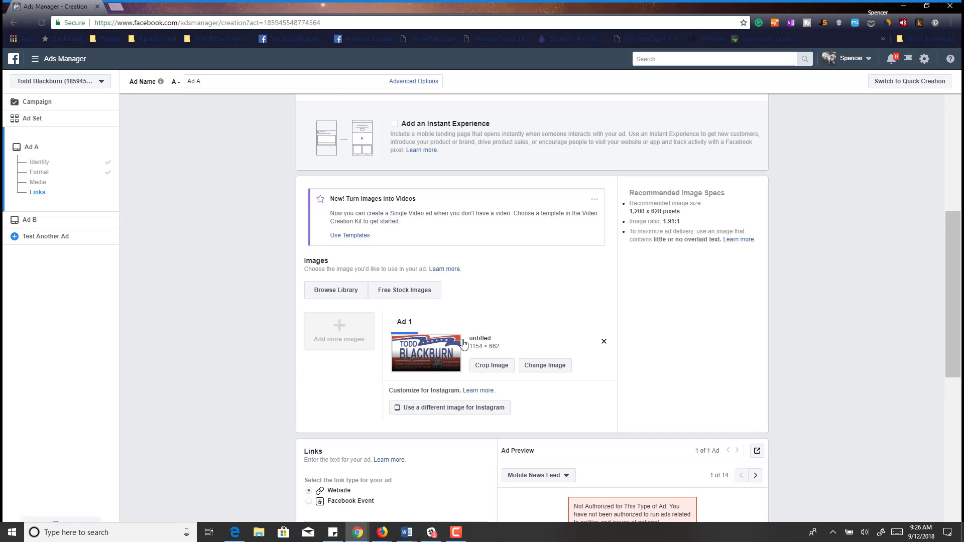
# - Enter the address of the candidate's campaign website as Ad A's website URL
pyautogui.scroll(-4, 301, 447)
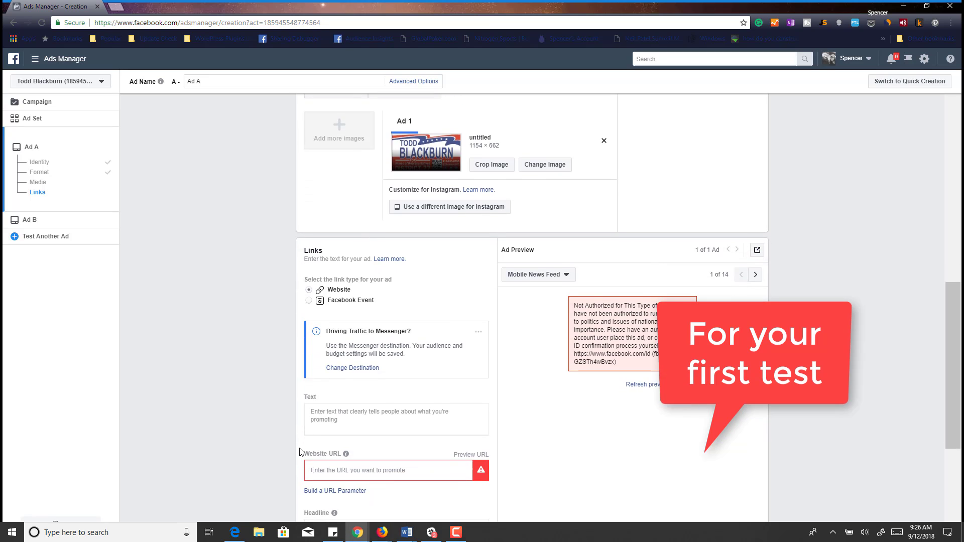
pyautogui.scroll(-1, 300, 452)
pyautogui.click(331, 421)
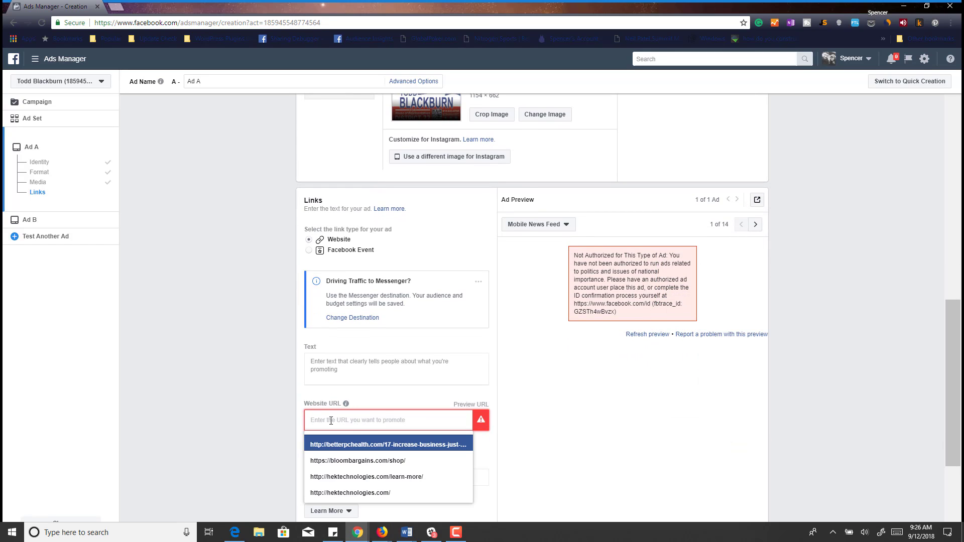
pyautogui.write('https://fblac')
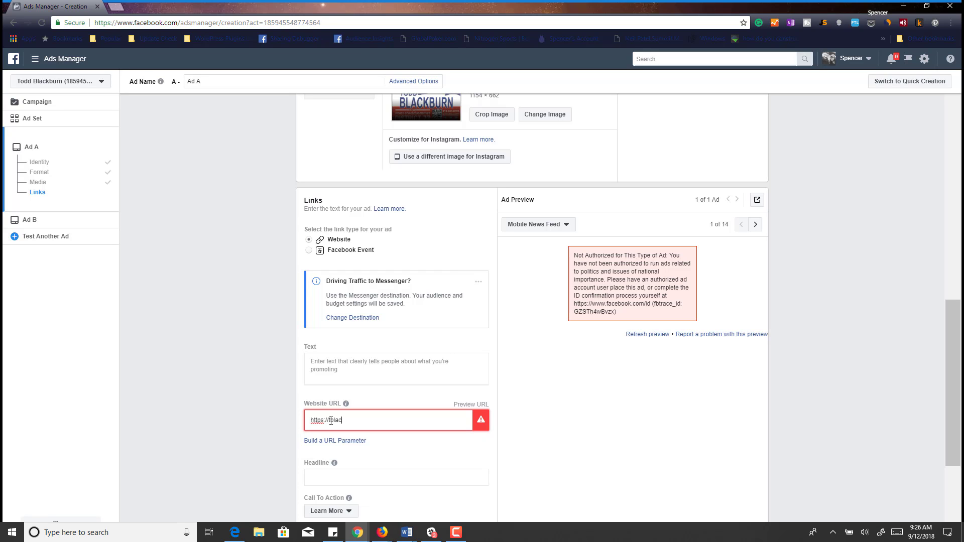
pyautogui.write('kburn4d77.com')
# - Write Ad A's text as "See why you should vote for", the candidate's full name, and "this election cycle"
pyautogui.click(348, 377)
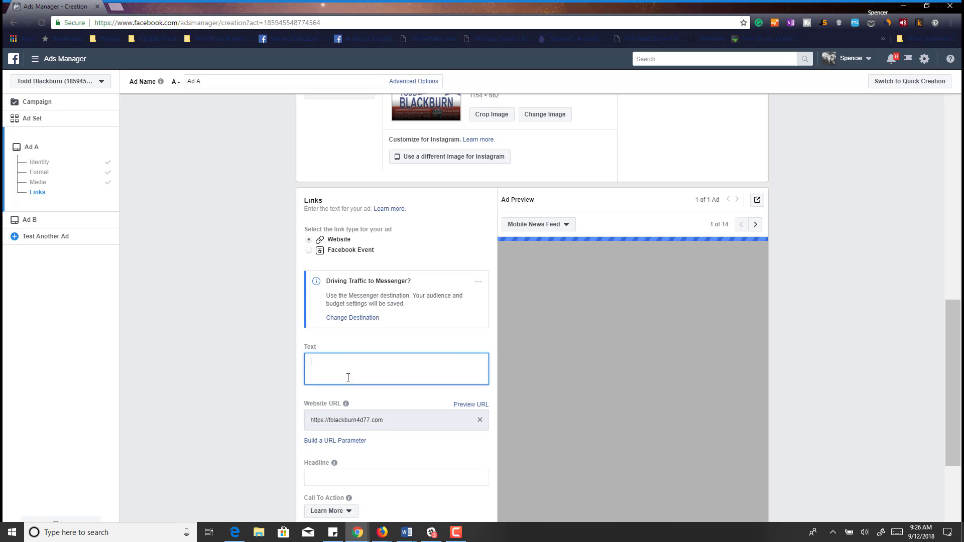
pyautogui.write('See why you')
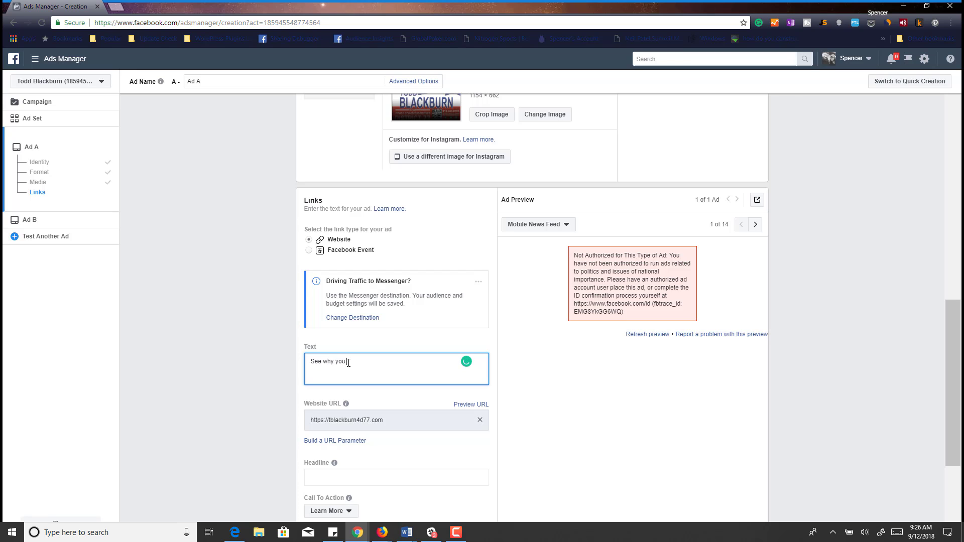
pyautogui.write(' should vote for Todd Blackburn this election cycle')
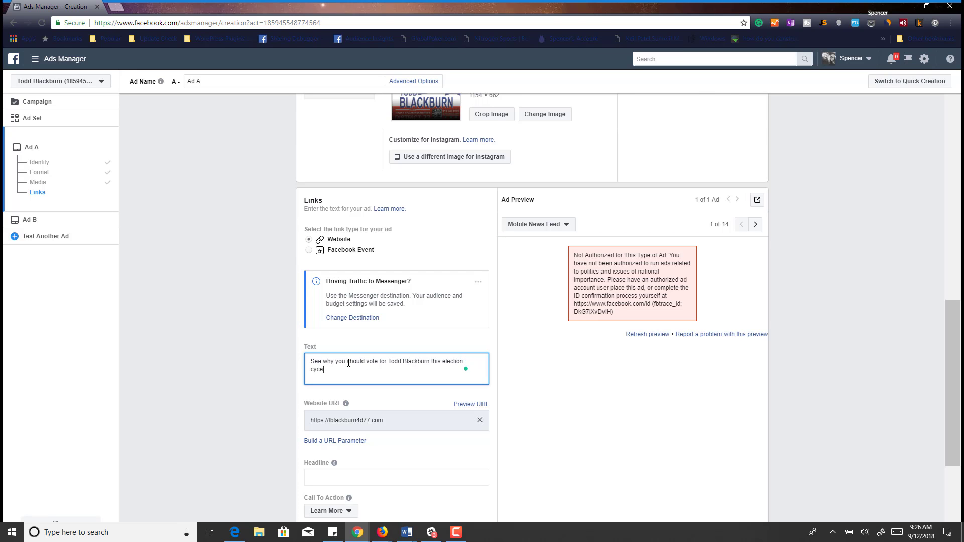
# - Review Ad A's text together with its chosen image and link settings
pyautogui.scroll(-2, 326, 367)
pyautogui.click(316, 375)
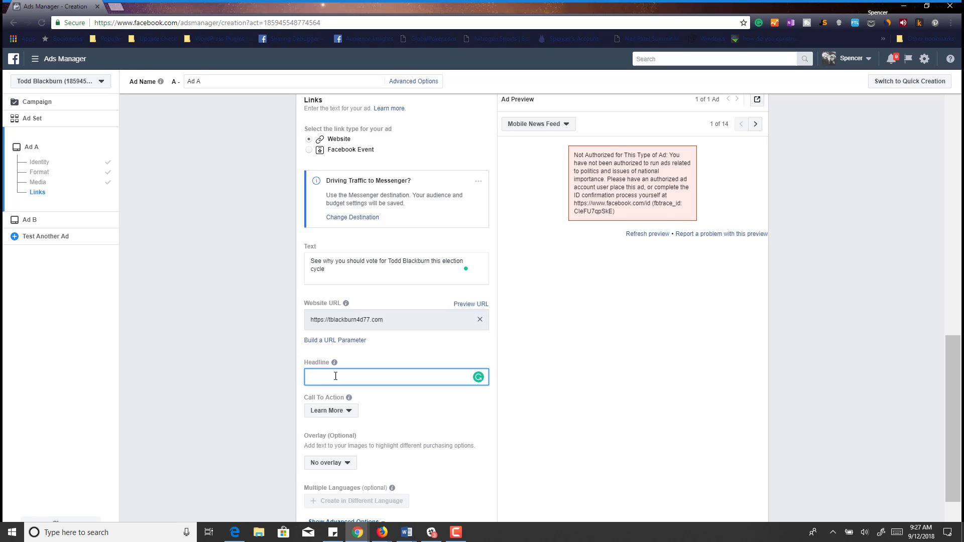
pyautogui.click(324, 270)
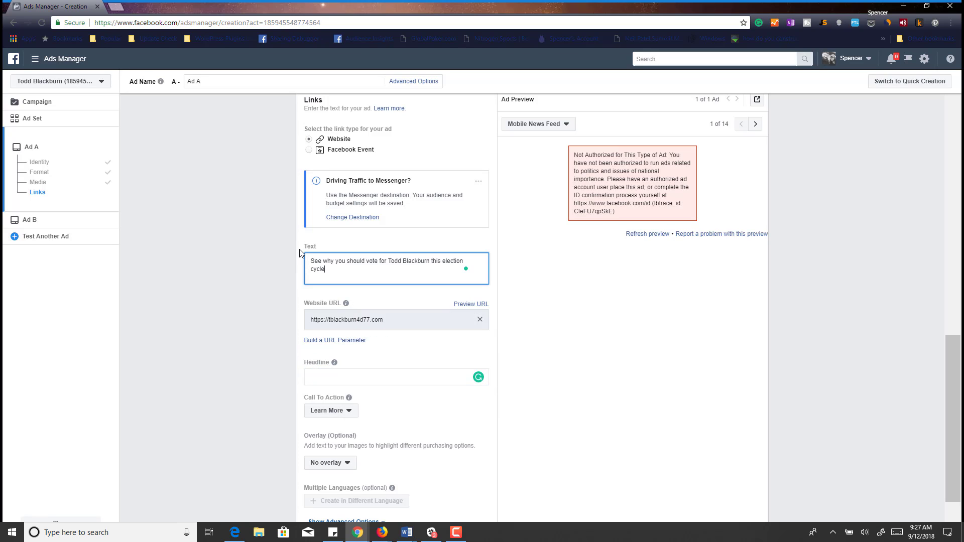
pyautogui.moveTo(326, 269); pyautogui.dragTo(311, 260)
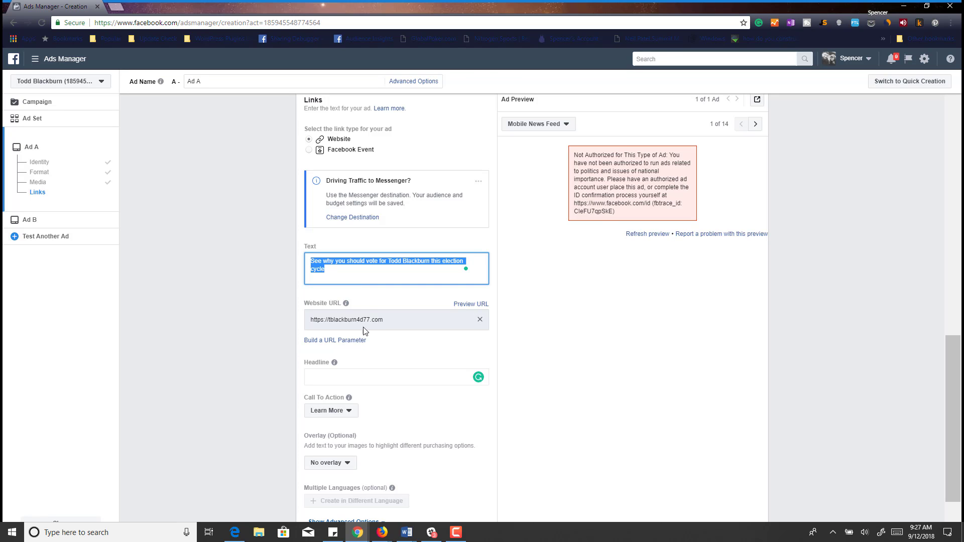
pyautogui.scroll(7, 252, 336)
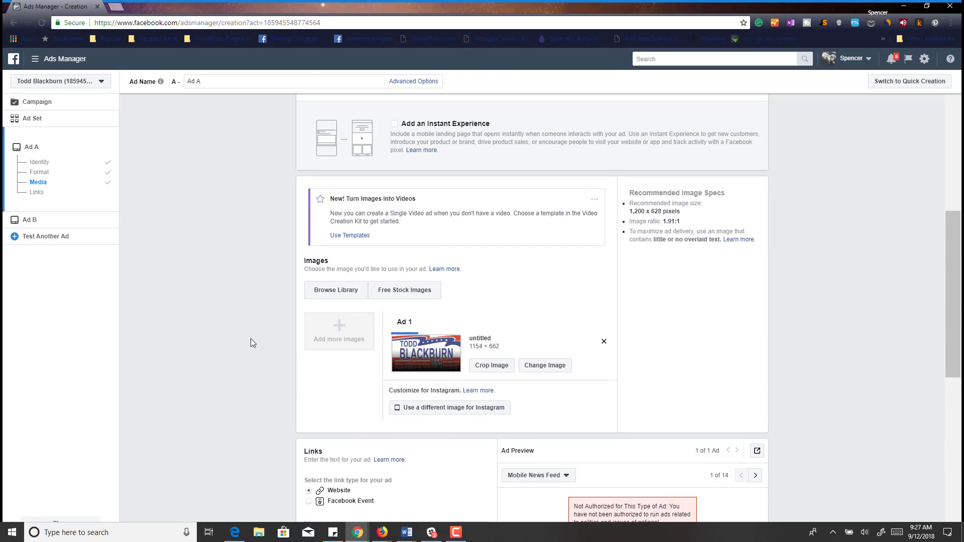
pyautogui.scroll(-8, 251, 339)
pyautogui.scroll(1, 251, 339)
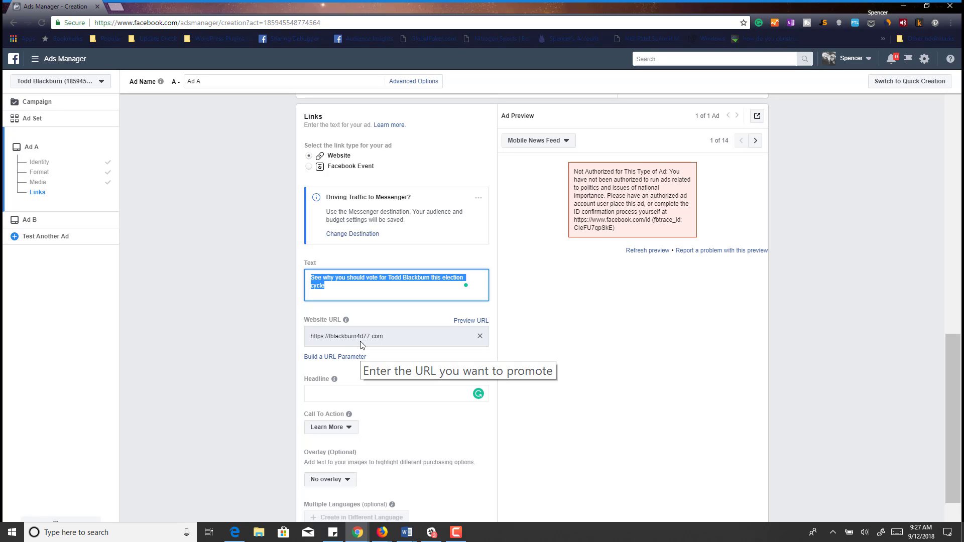
# - Set Ad A's headline to the candidate's full name followed by "for District 77 Representative"
pyautogui.click(324, 393)
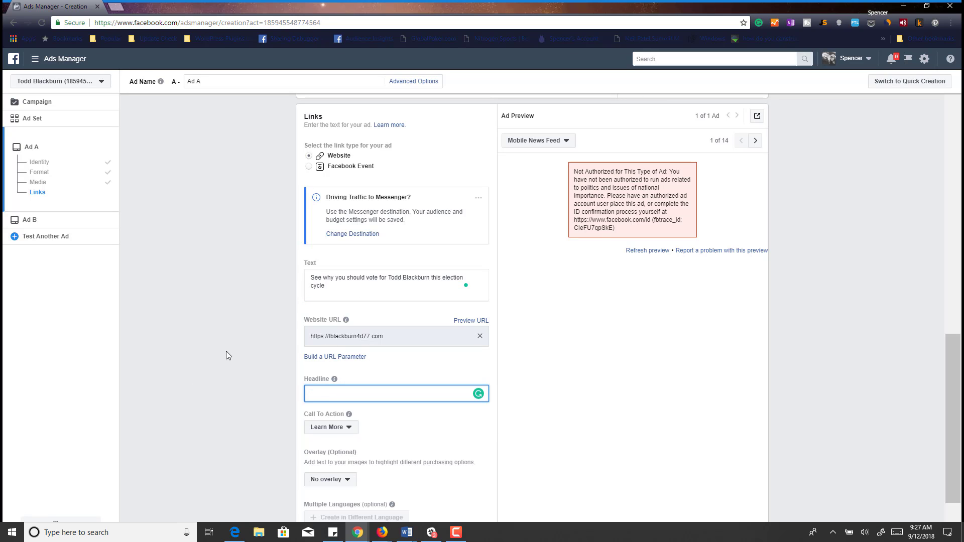
pyautogui.write('Todd Blackburn for District 77')
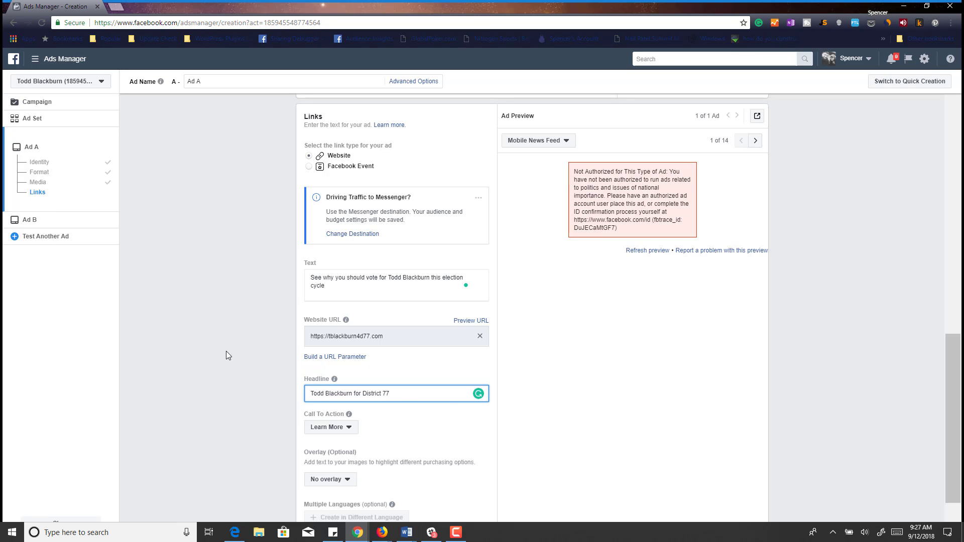
pyautogui.write(' Representative')
# - Resize the browser window to fit the screen and continue to the setup of Ad B
pyautogui.scroll(-1, 253, 268)
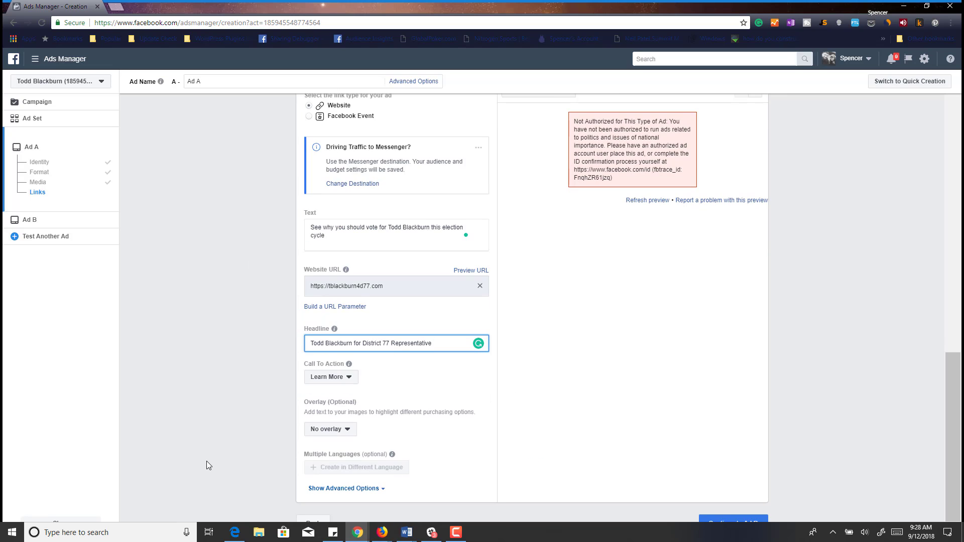
pyautogui.moveTo(532, 8); pyautogui.dragTo(376, 11)
pyautogui.moveTo(680, 417); pyautogui.dragTo(962, 526)
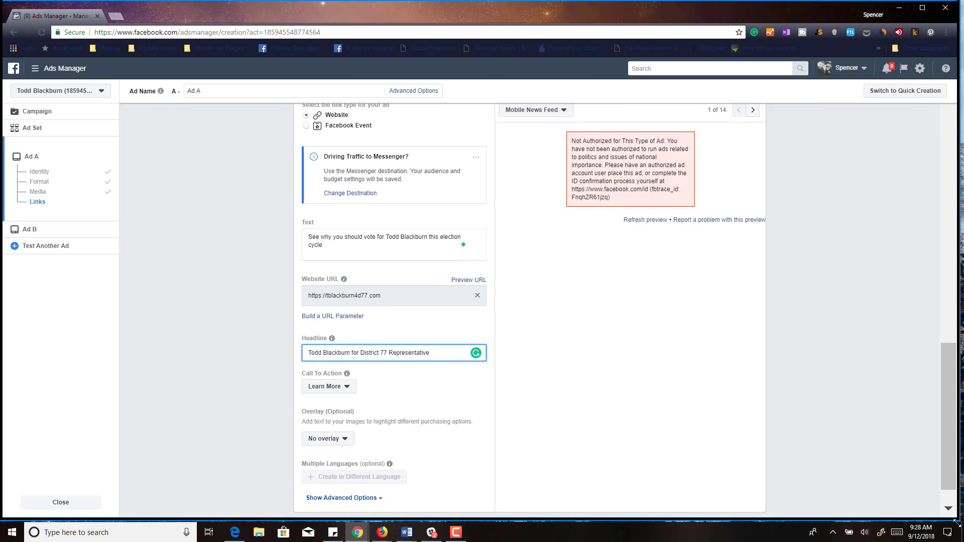
pyautogui.click(732, 501)
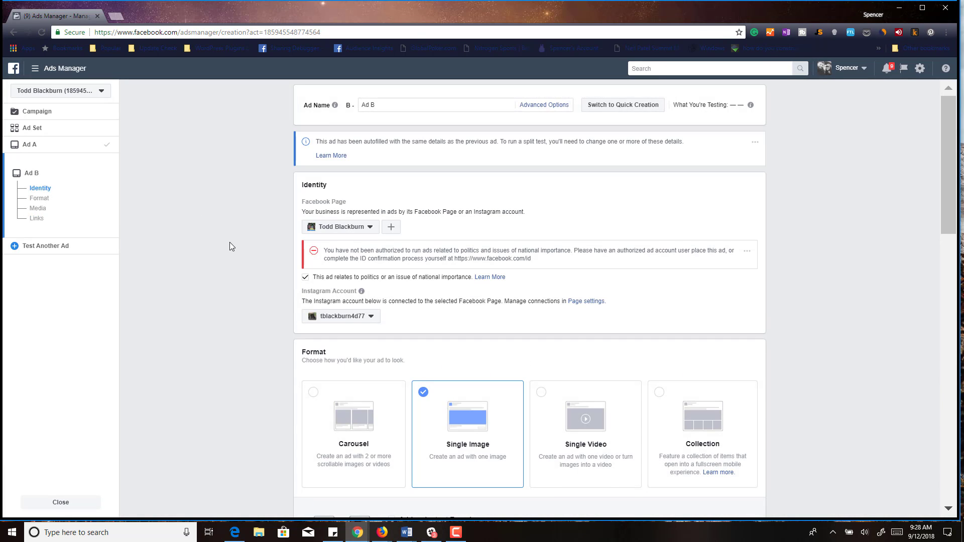
# - Replace Ad B's image with the 960 × 720 teacher rally photo from the page's images
pyautogui.scroll(-6, 230, 247)
pyautogui.scroll(-8, 230, 247)
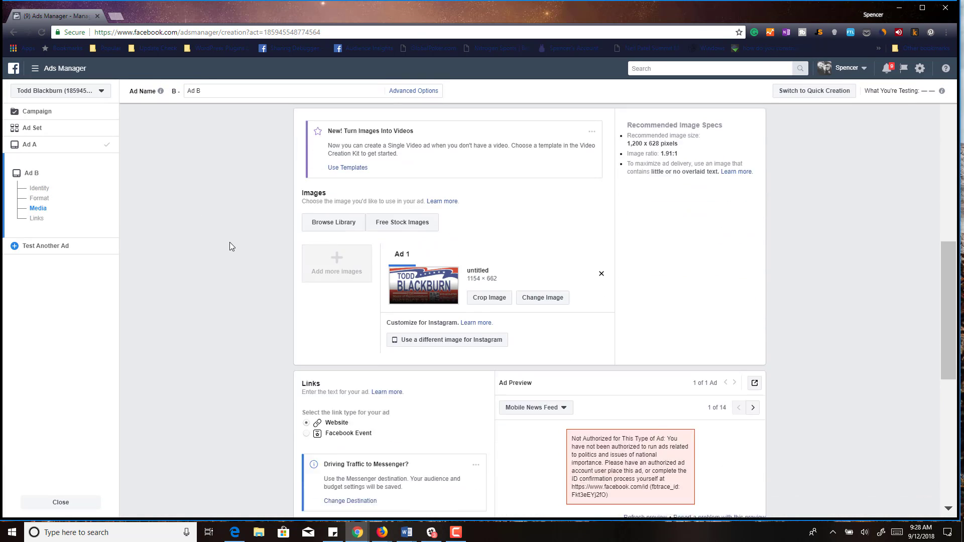
pyautogui.scroll(6, 229, 242)
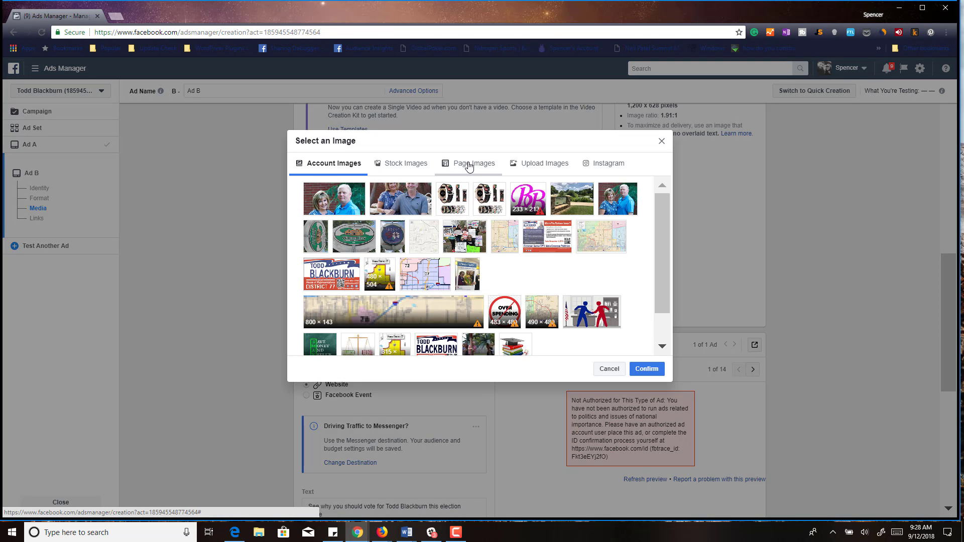
pyautogui.click(498, 164)
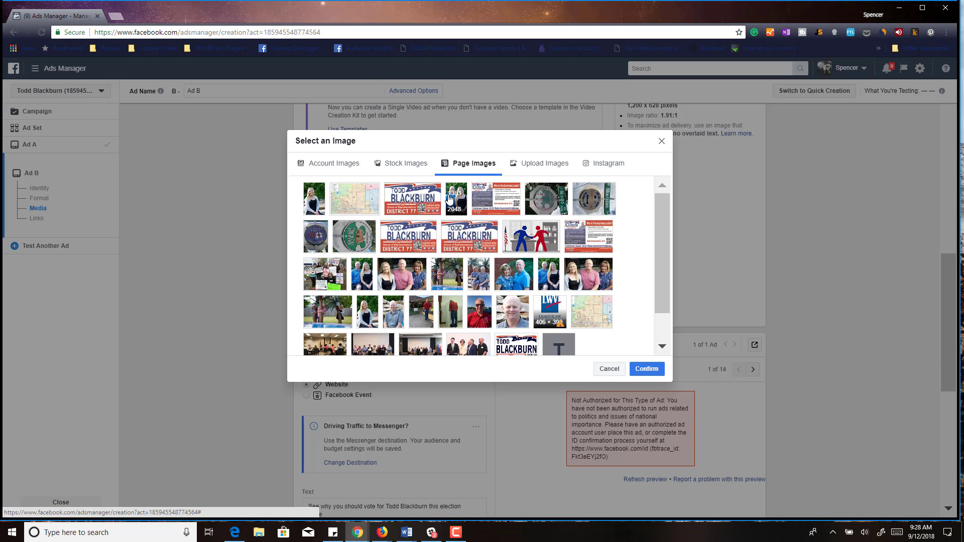
pyautogui.click(315, 272)
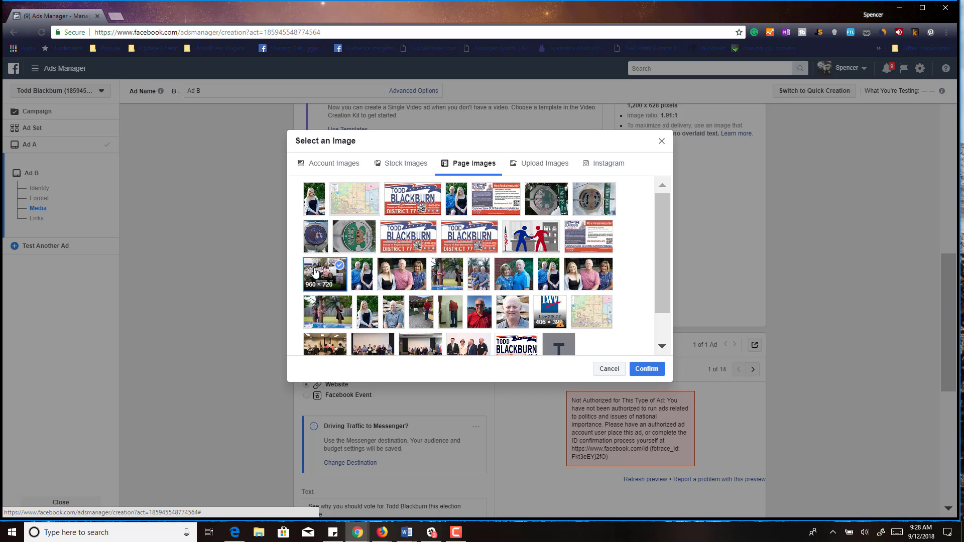
pyautogui.click(643, 369)
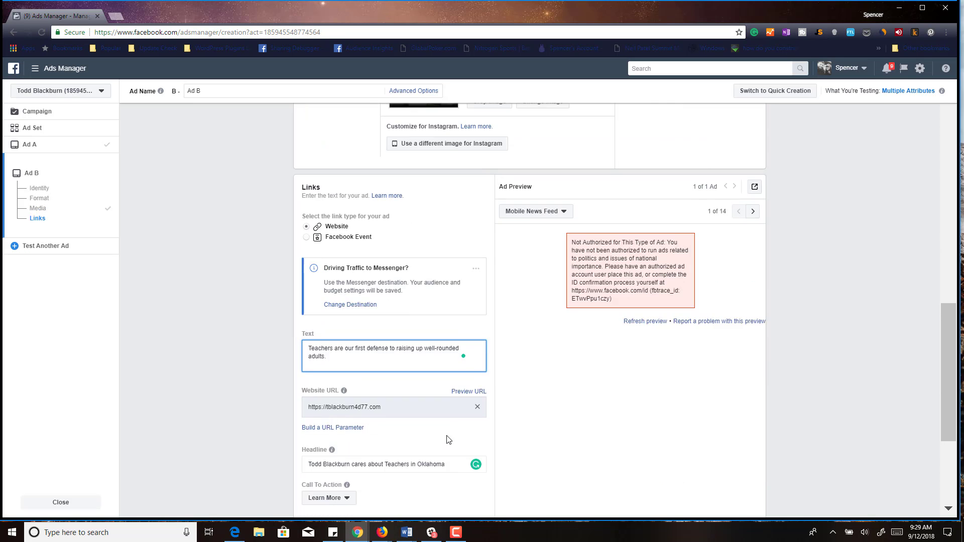
# - Inspect Ad B's teacher rally photo in the crop view without changing the crop
pyautogui.scroll(6, 444, 445)
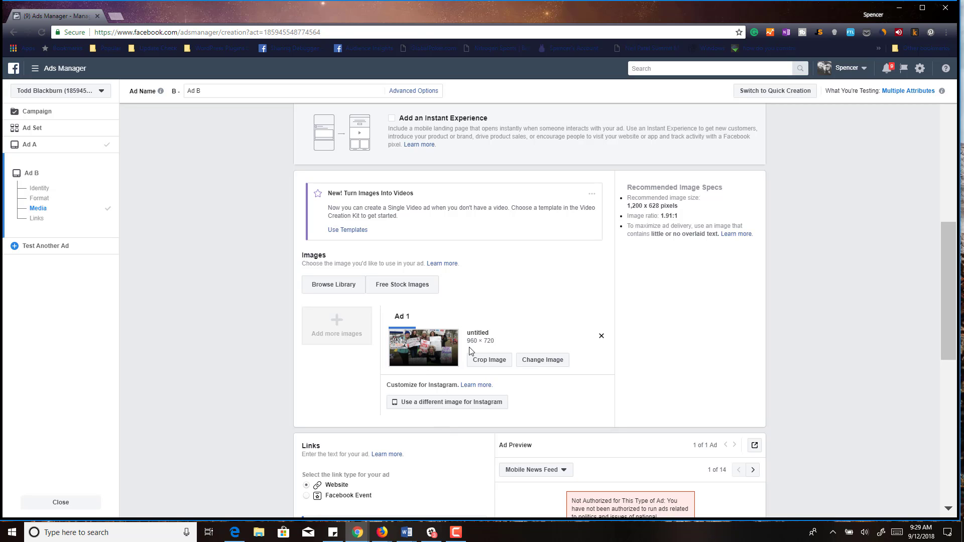
pyautogui.click(510, 361)
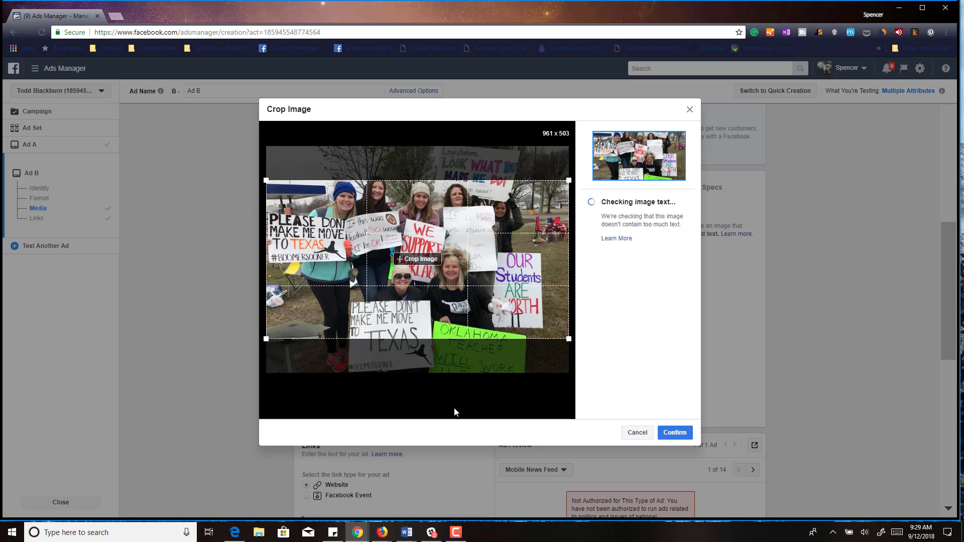
pyautogui.click(637, 433)
# - Replace Ad B's text with the candidate's full name and "wants to help our teachers avoid the shame of moving to Texas"
pyautogui.scroll(-5, 457, 417)
pyautogui.moveTo(329, 365); pyautogui.dragTo(300, 346)
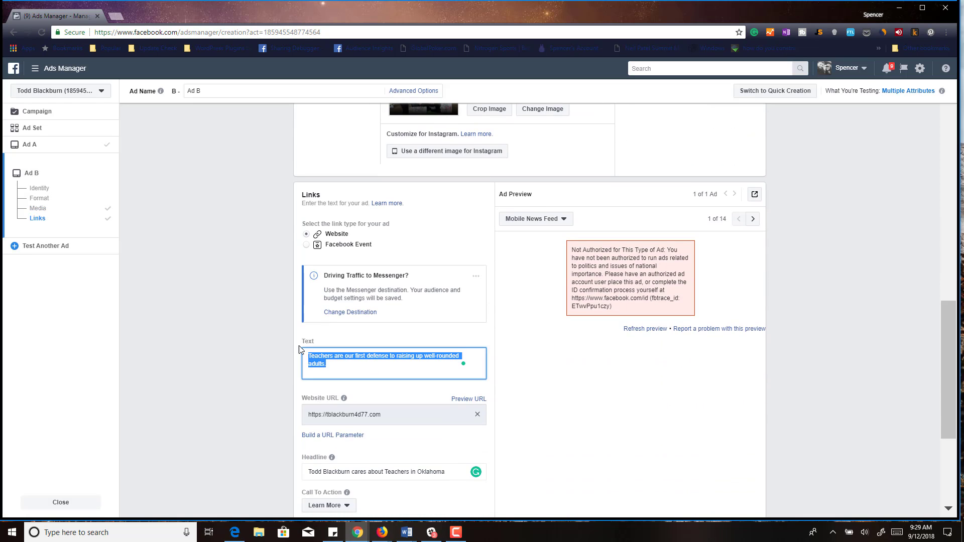
pyautogui.write('Todd Blackburn ')
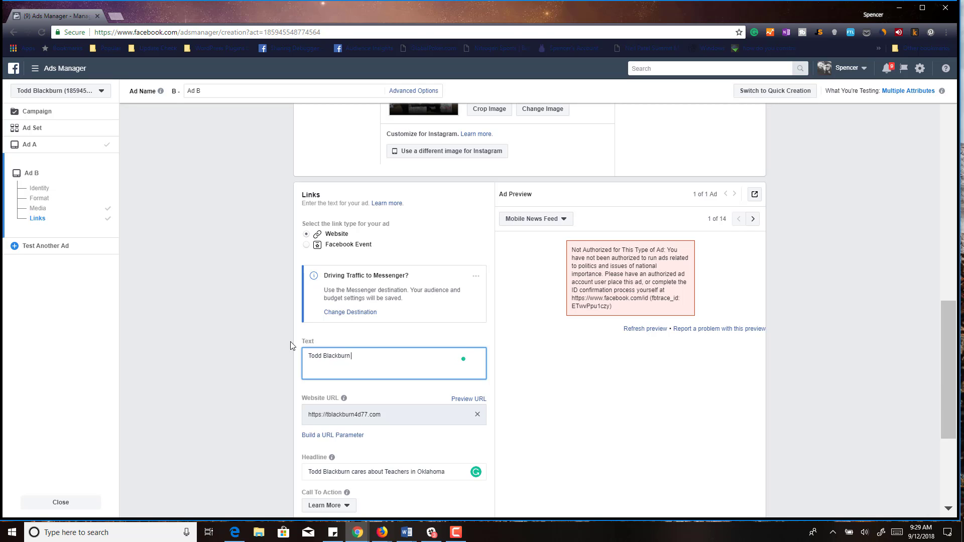
pyautogui.write('wants to help our teachers avoid the shame of moving to Tex')
pyautogui.write('as')
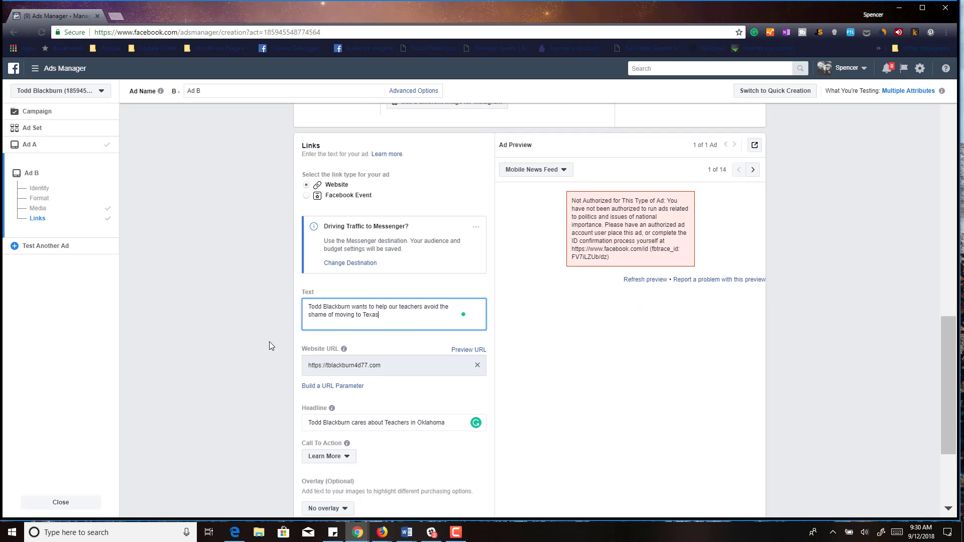
# - Add a third ad to the split test and look through its autofilled details
pyautogui.scroll(-4, 269, 346)
pyautogui.click(508, 492)
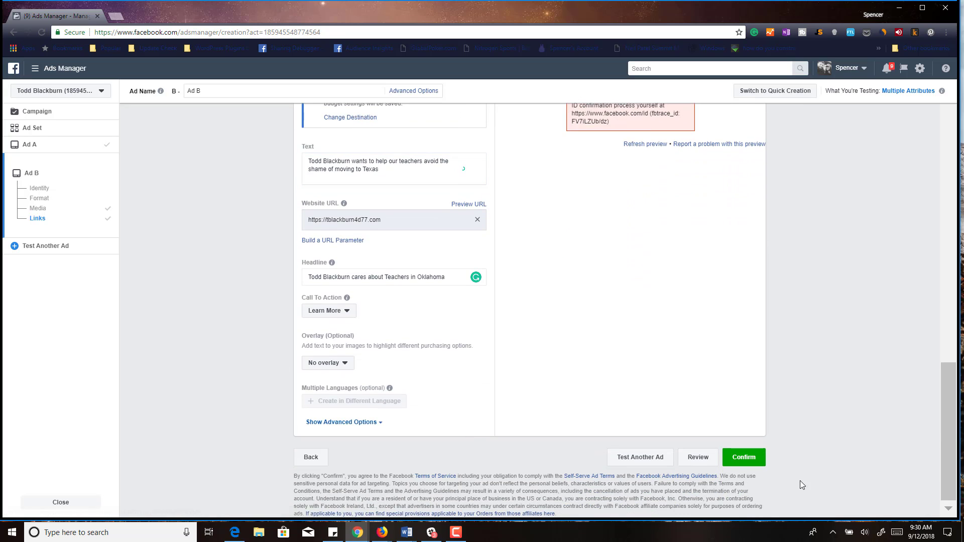
pyautogui.click(620, 460)
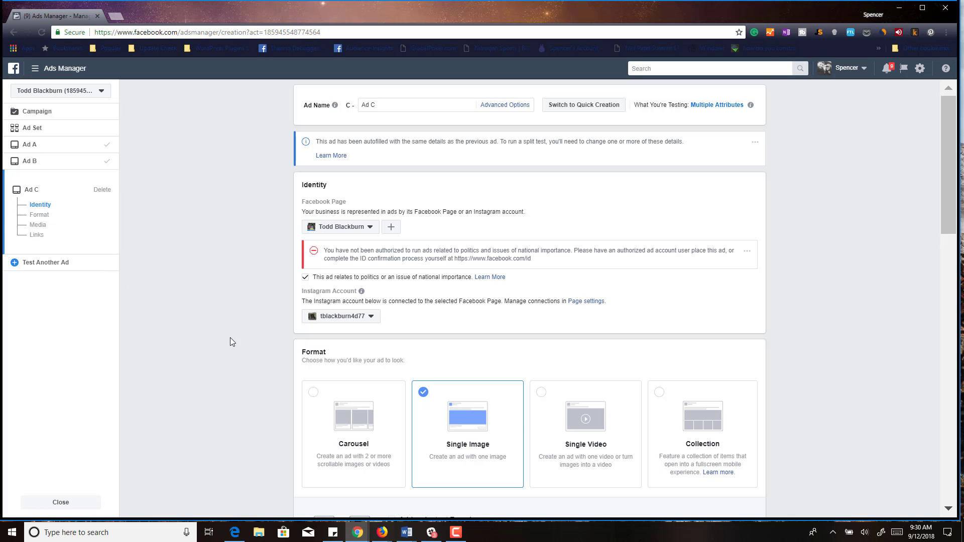
pyautogui.scroll(-15, 229, 337)
pyautogui.scroll(-3, 230, 337)
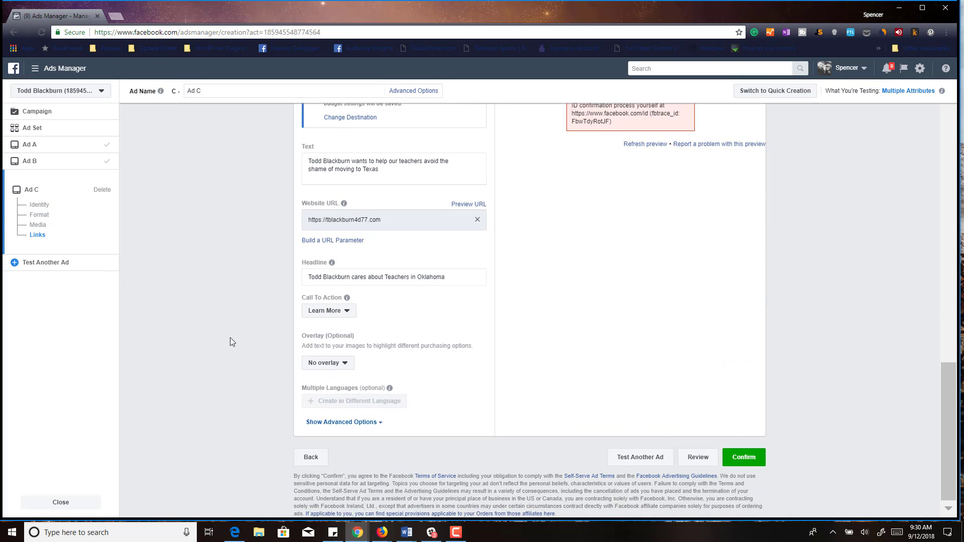
# - Add a fourth and a fifth ad to the split test and look through the fifth ad's autofilled details
pyautogui.click(632, 470)
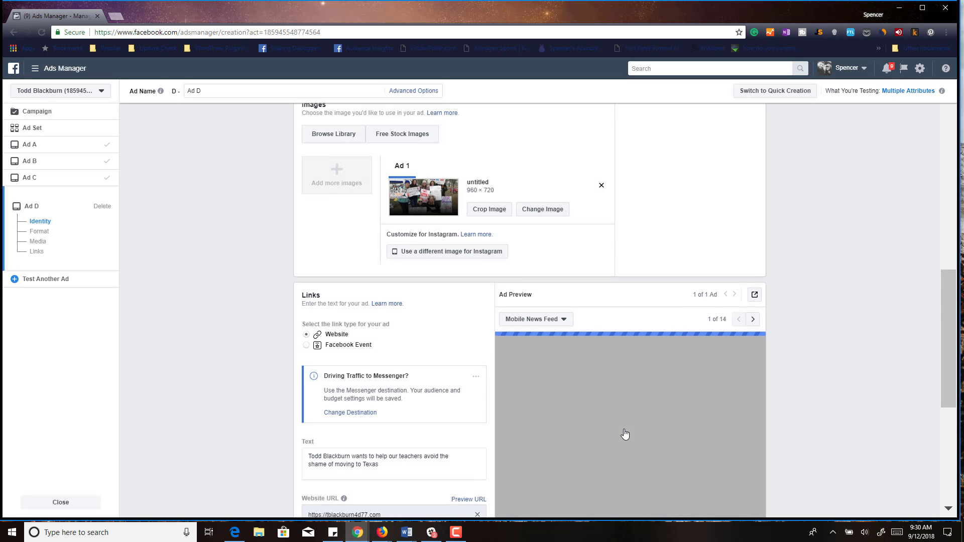
pyautogui.scroll(-6, 625, 435)
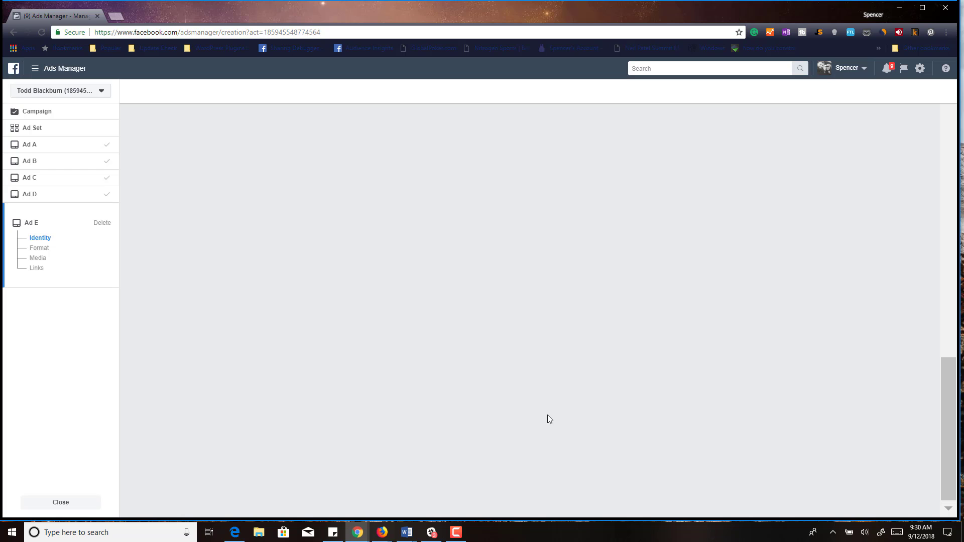
pyautogui.scroll(-10, 547, 419)
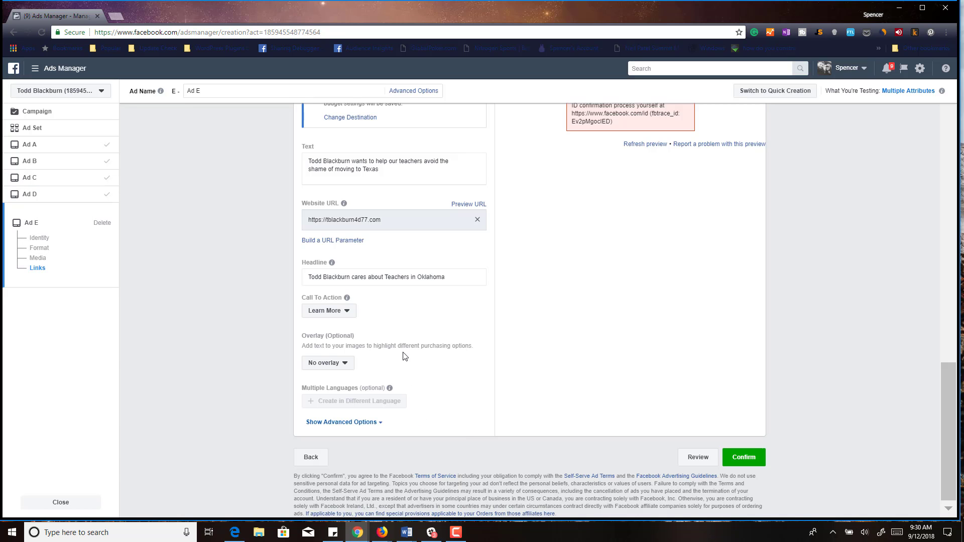
pyautogui.scroll(16, 508, 390)
pyautogui.scroll(-12, 509, 391)
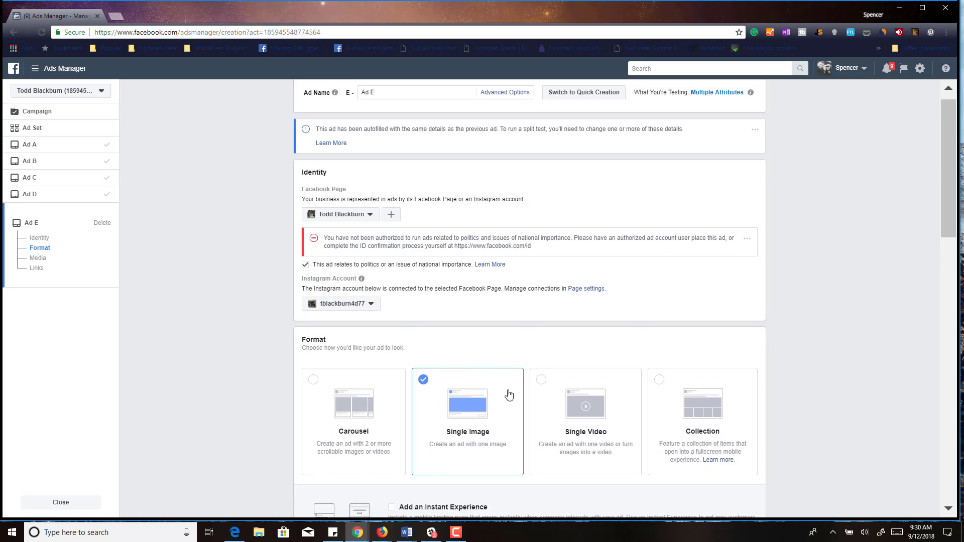
pyautogui.scroll(-4, 509, 395)
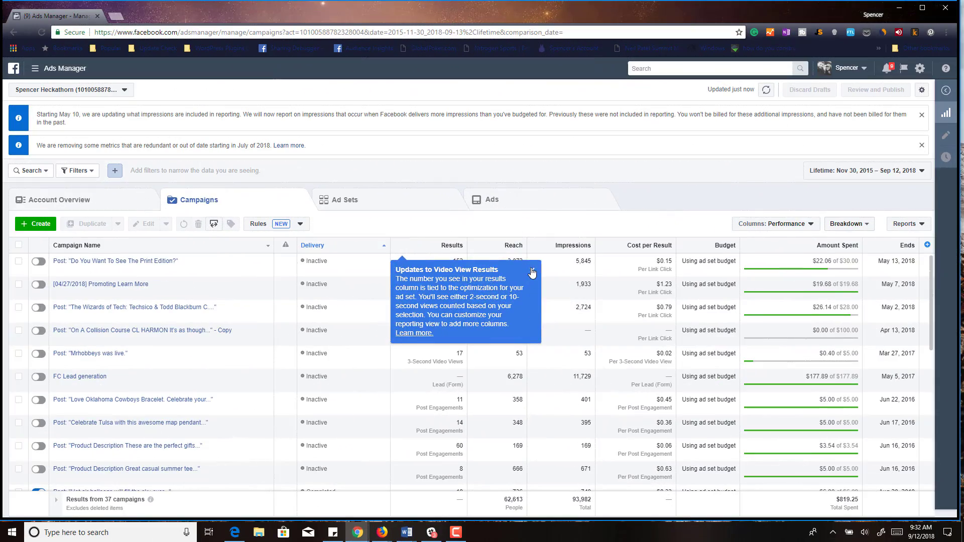
# - Dismiss the video view results tip and examine the cost per result of the "Product Description These are the perfect gifts..." campaign
pyautogui.click(611, 216)
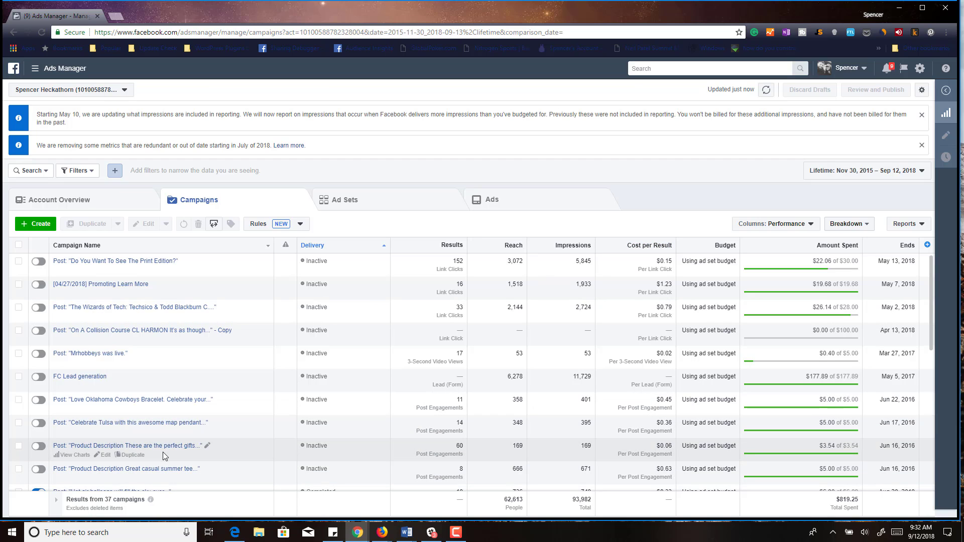
pyautogui.click(662, 449)
pyautogui.doubleClick(662, 446)
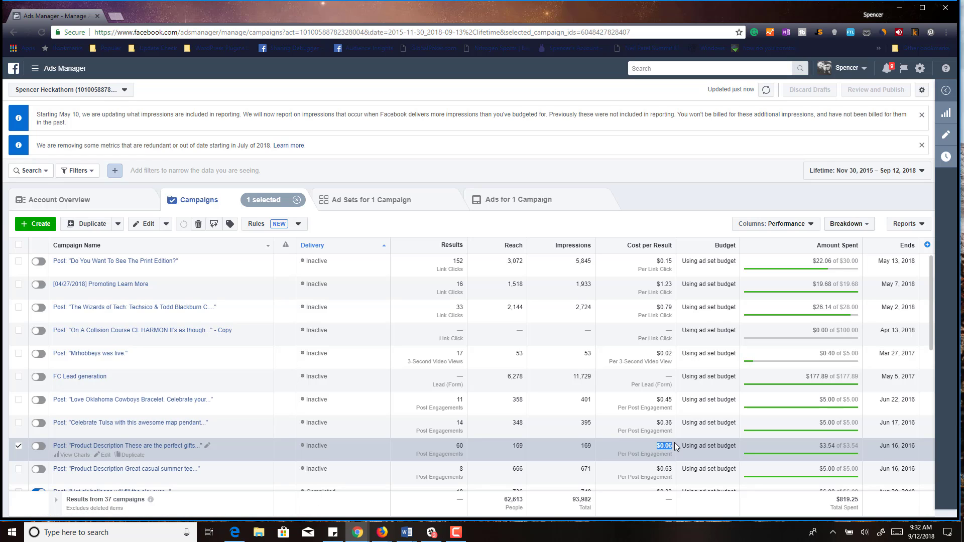
pyautogui.scroll(-2, 619, 379)
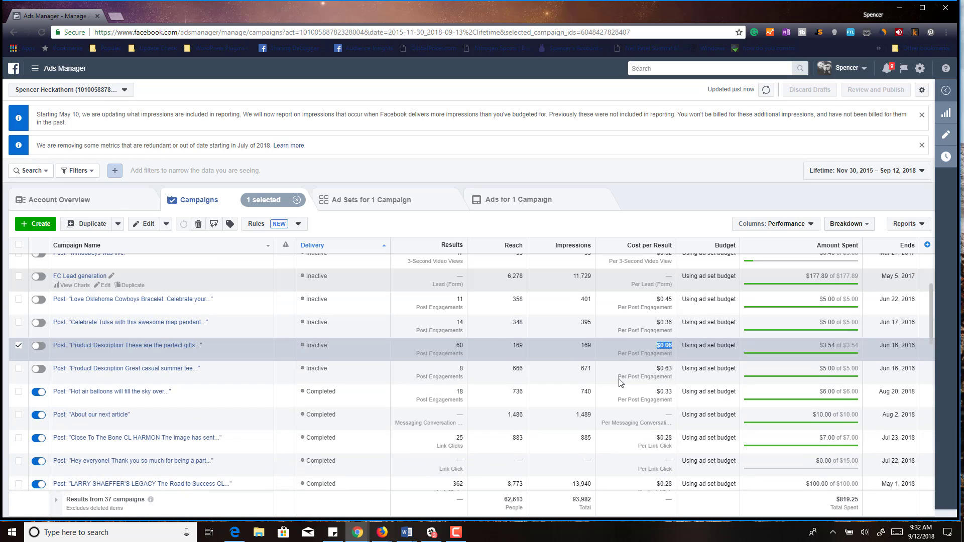
pyautogui.scroll(2, 622, 337)
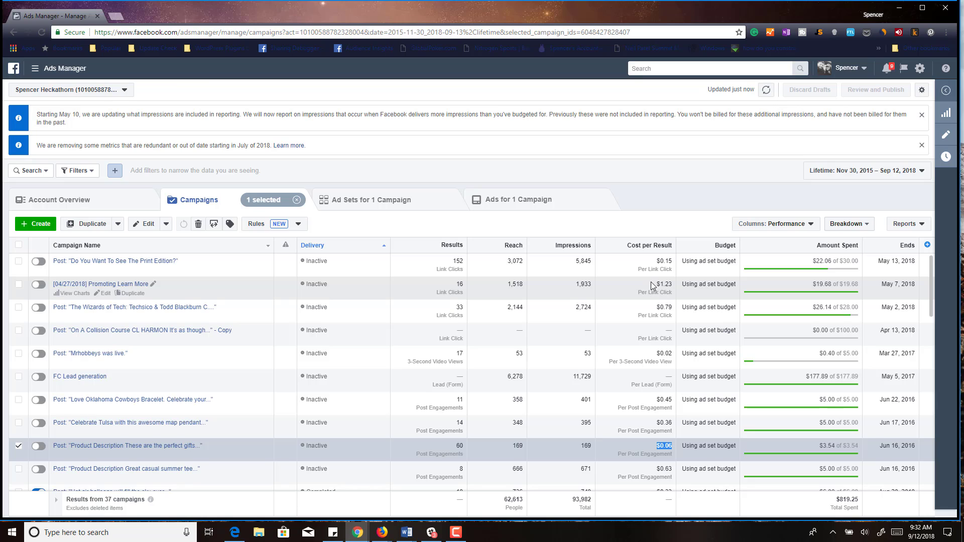
# - Compare the costs per result of "[04/27/2018] Promoting Learn More", "Trying out NEW streaming Software. Win $30 Xbox..." and the older completed campaigns
pyautogui.moveTo(654, 281); pyautogui.dragTo(677, 287)
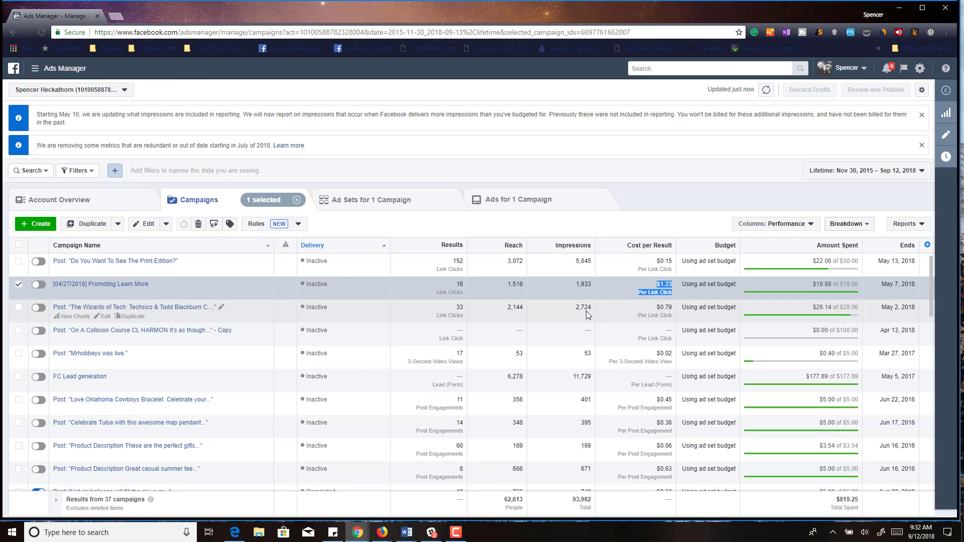
pyautogui.scroll(-4, 588, 316)
pyautogui.scroll(-1, 587, 315)
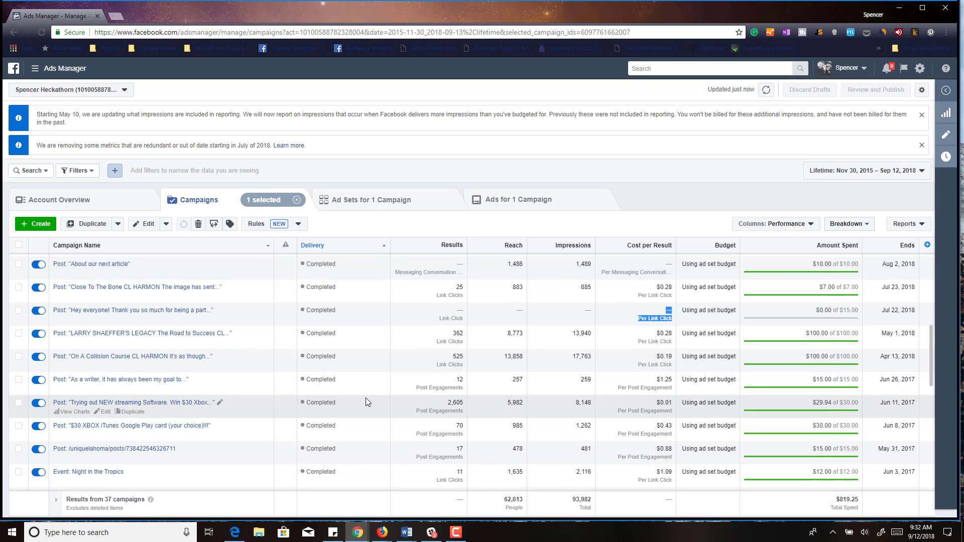
pyautogui.doubleClick(664, 402)
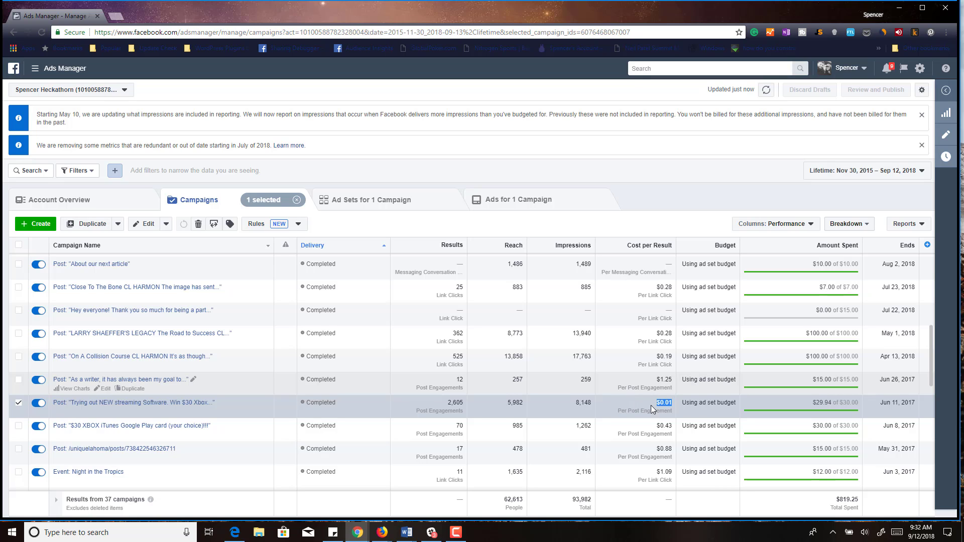
pyautogui.scroll(-10, 651, 405)
pyautogui.scroll(-5, 652, 405)
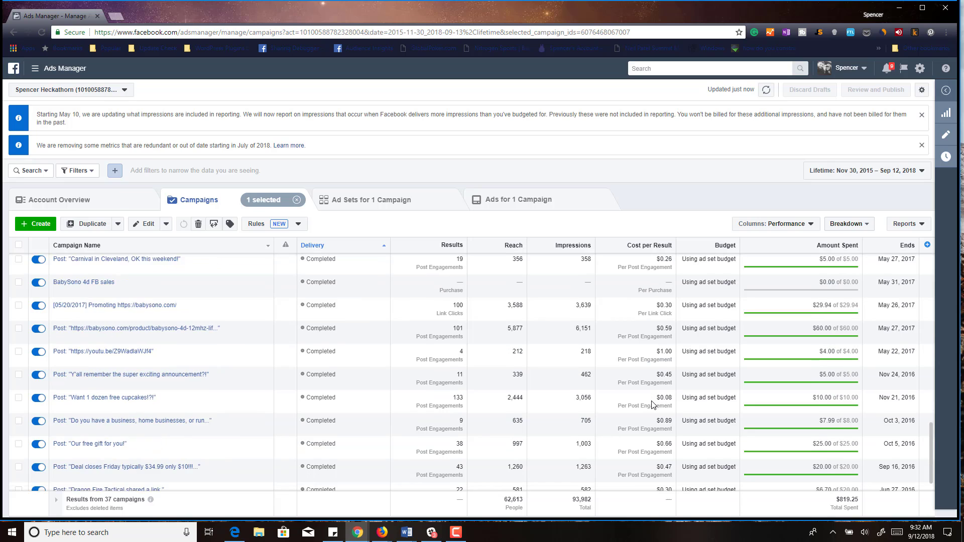